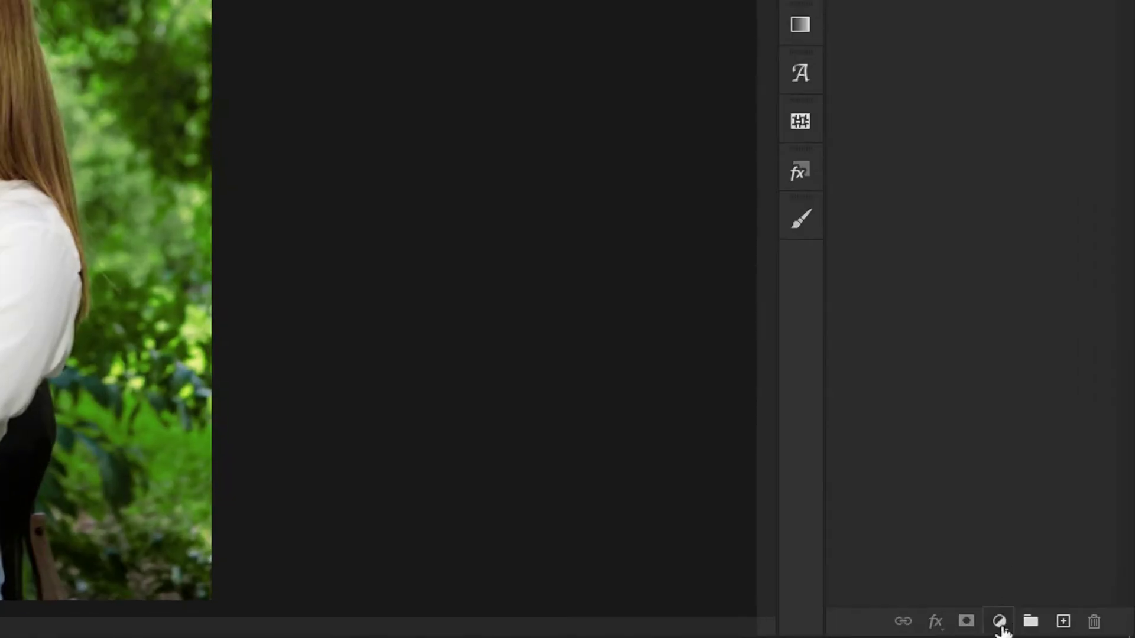
- Add a Channel Mixer adjustment layer and set its output channel to Green
left_click(1067, 629)
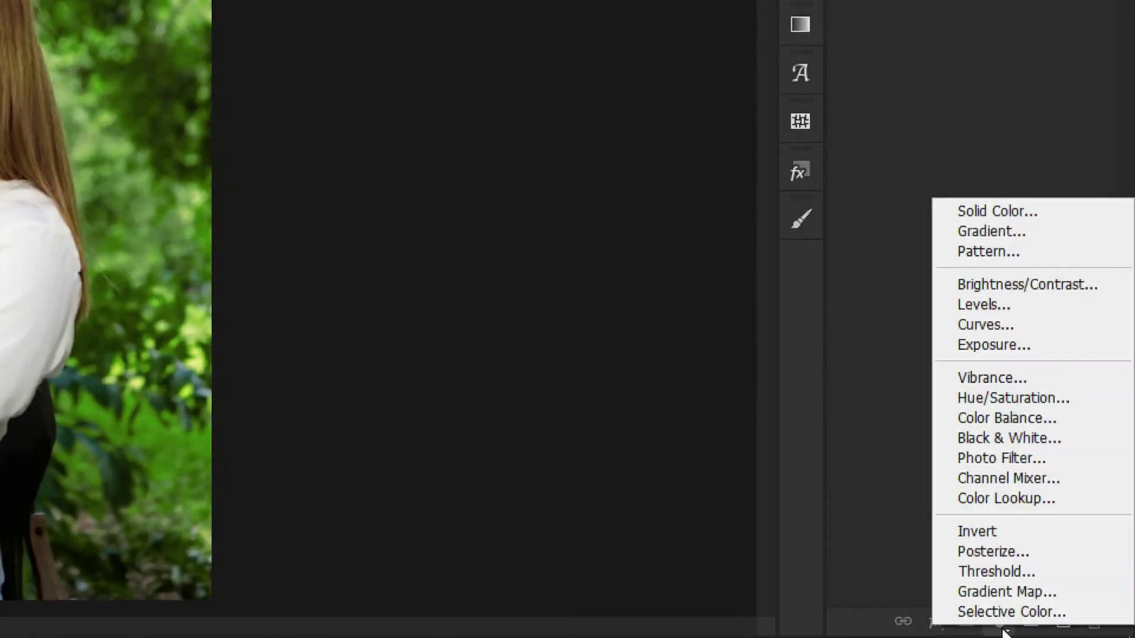
left_click(1023, 479)
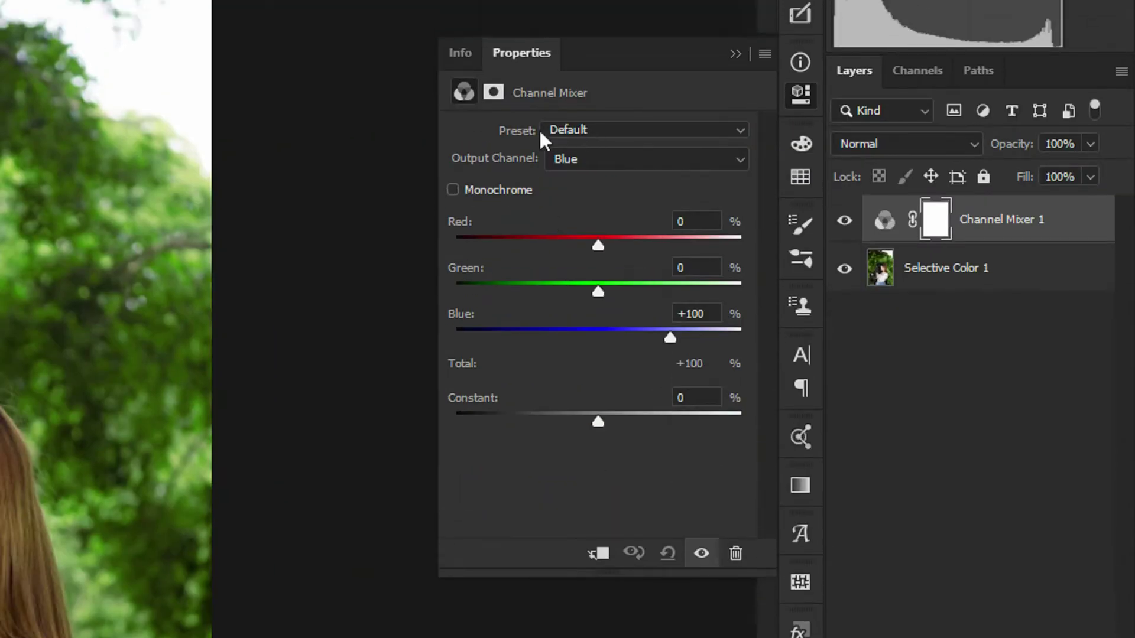
left_click(618, 156)
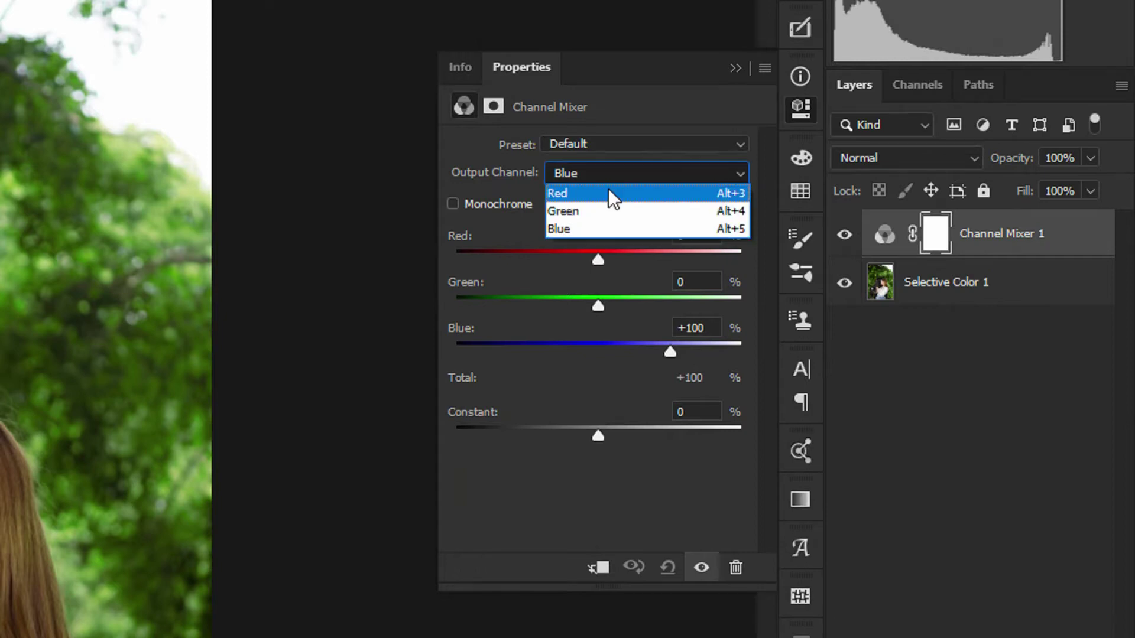
left_click(608, 192)
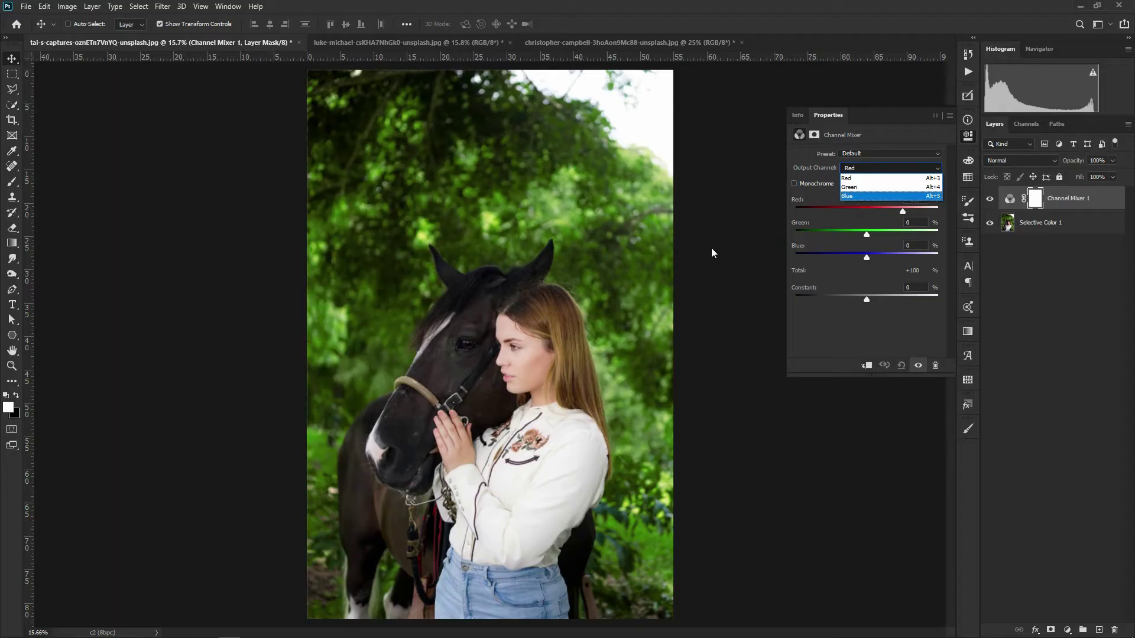
left_click(865, 186)
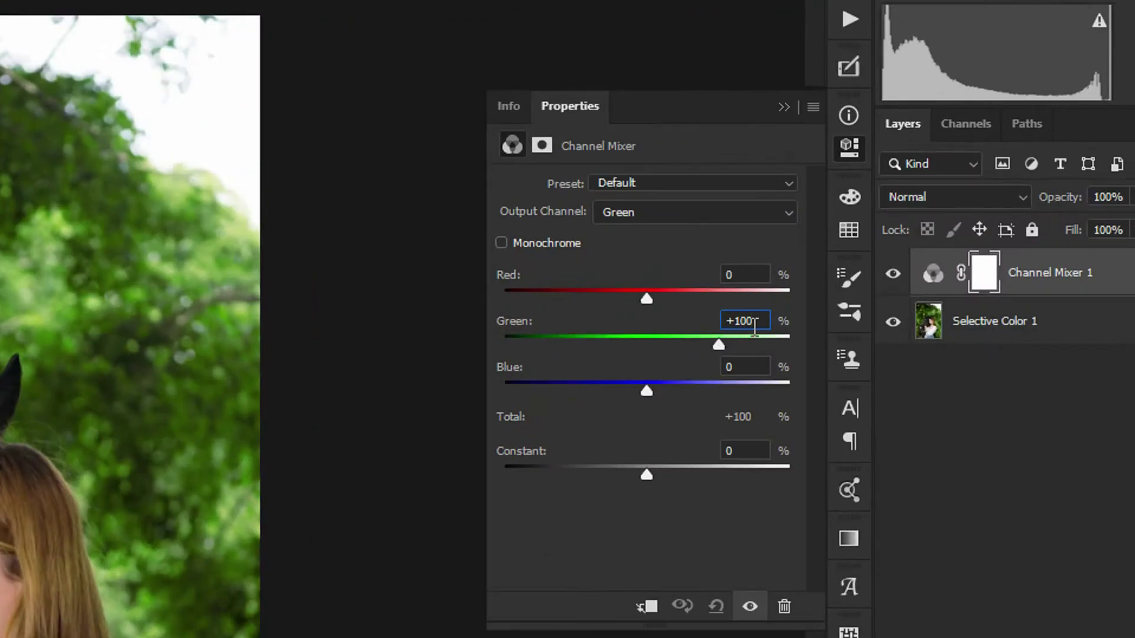
- Build the Green output entirely from Blue, with Green 0 and Blue 100
double_click(745, 321)
type("0")
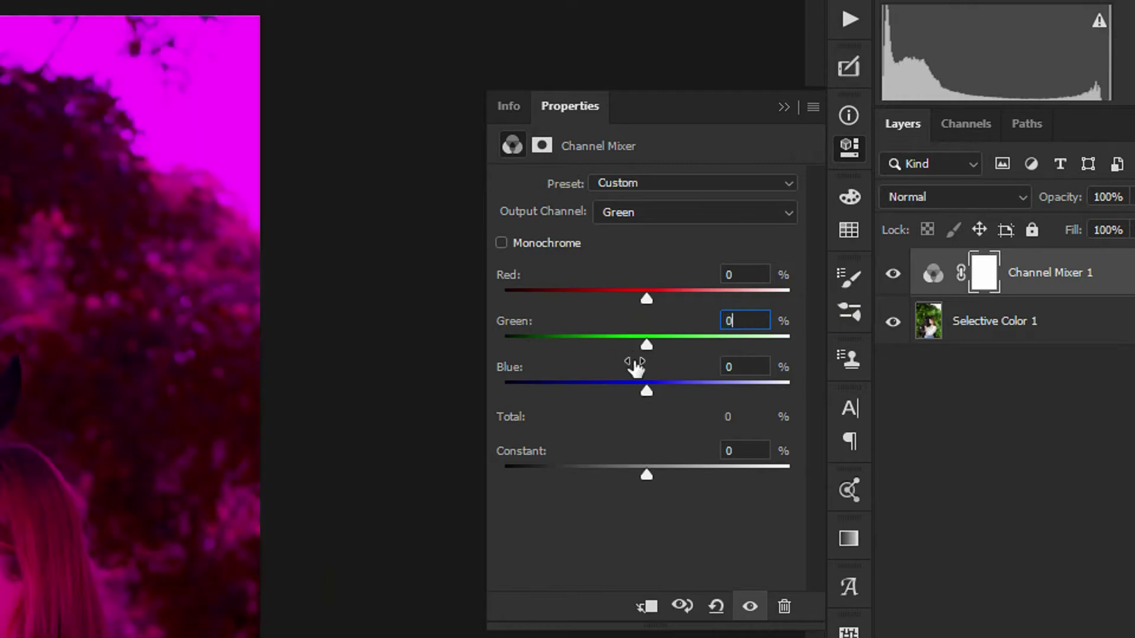
left_click_drag(646, 347, 666, 345)
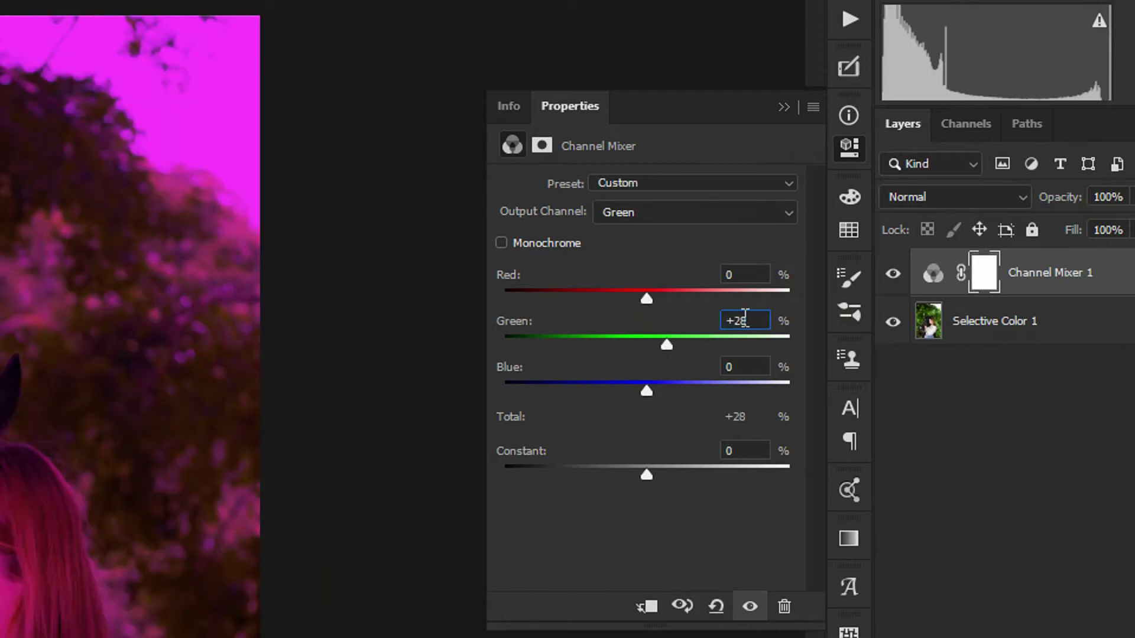
type("0")
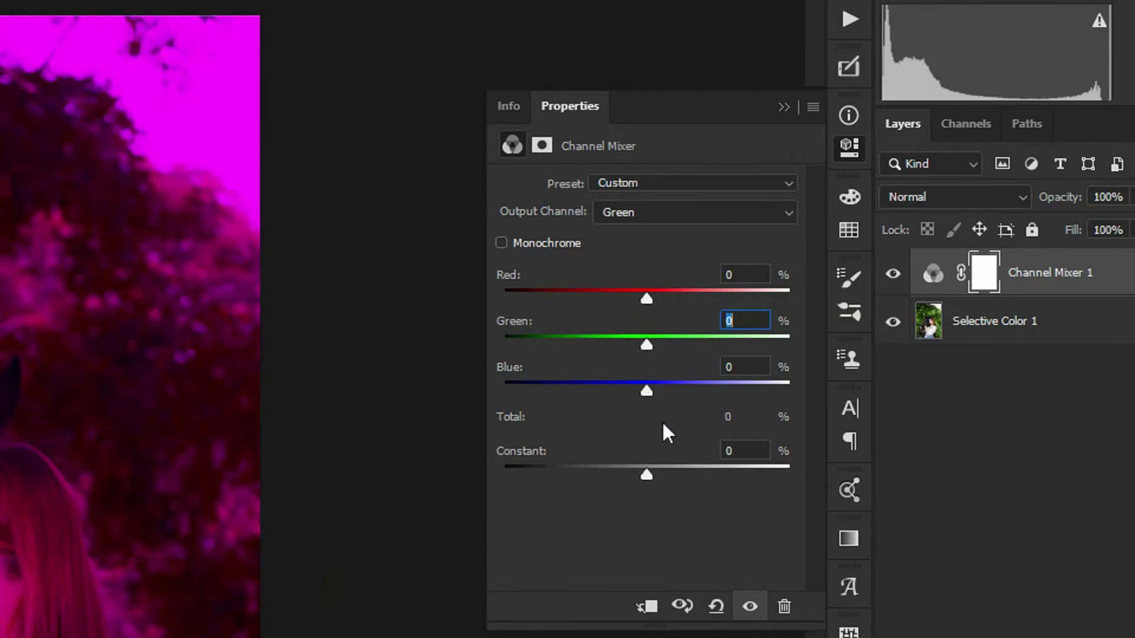
key("Tab")
type("100")
key("Return")
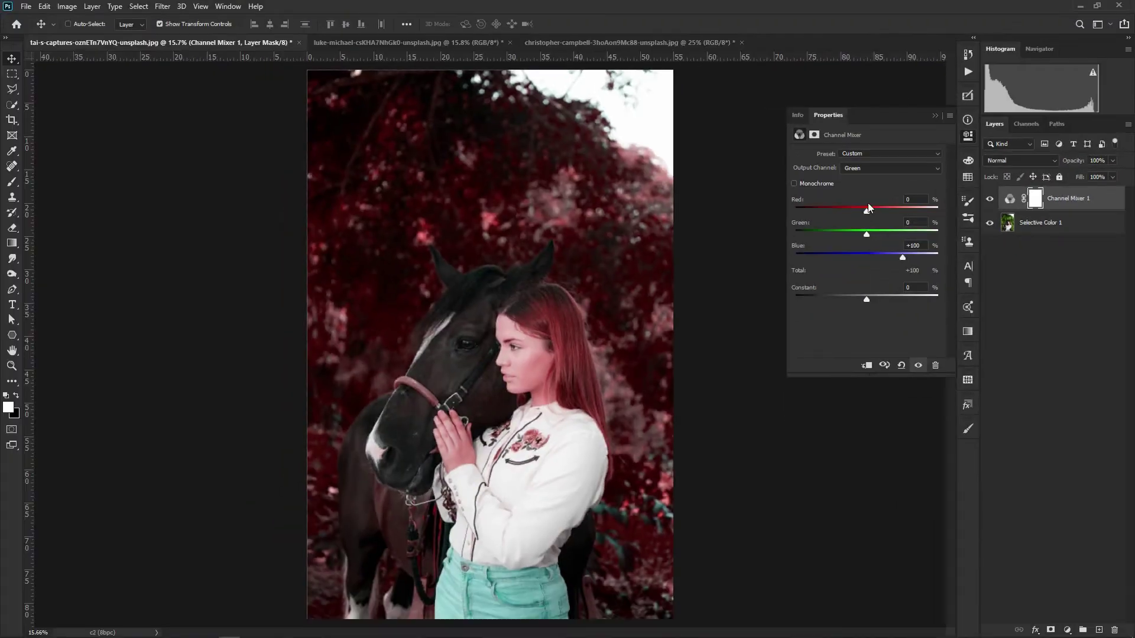
left_click(890, 167)
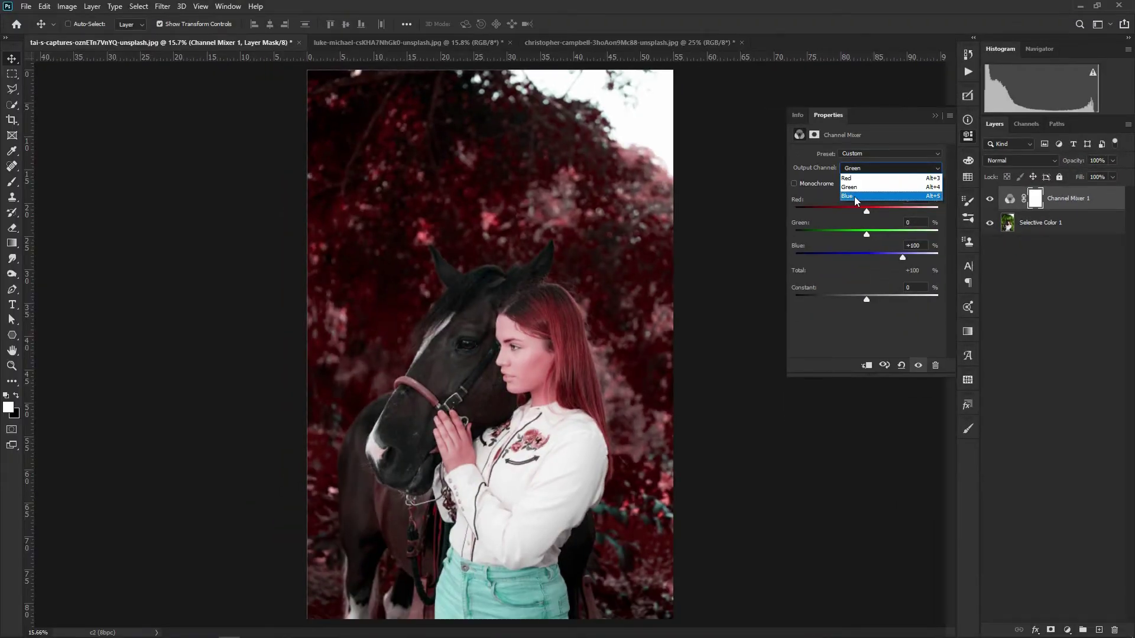
left_click(854, 196)
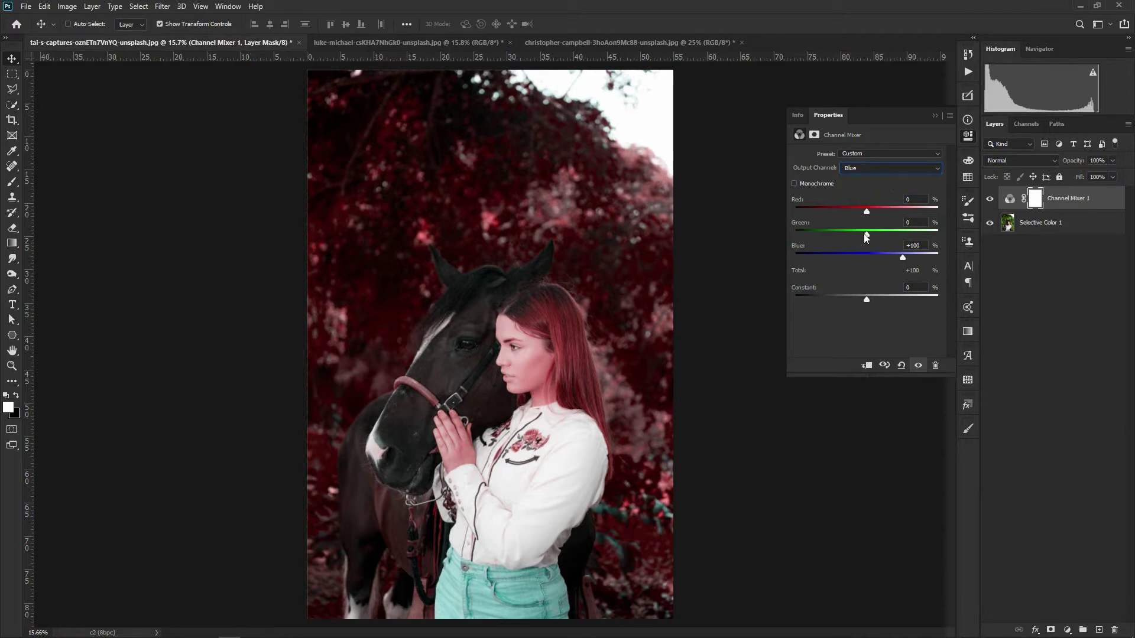
- Set the Channel Mixer's Blue output to Blue 0 and Green 100, then close its settings
double_click(918, 247)
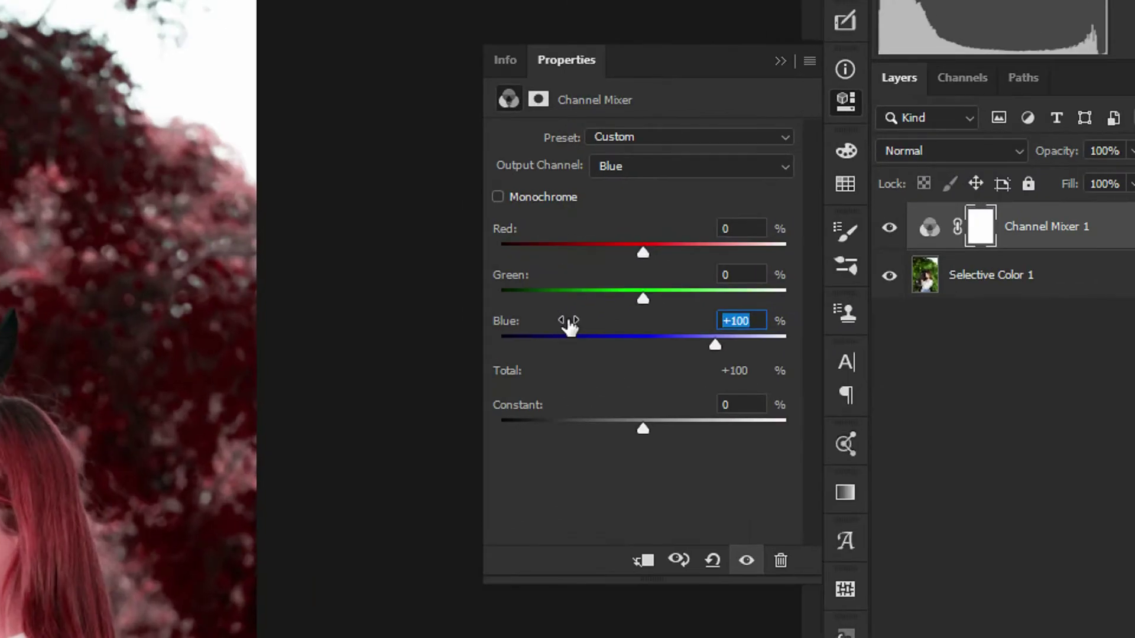
type("0")
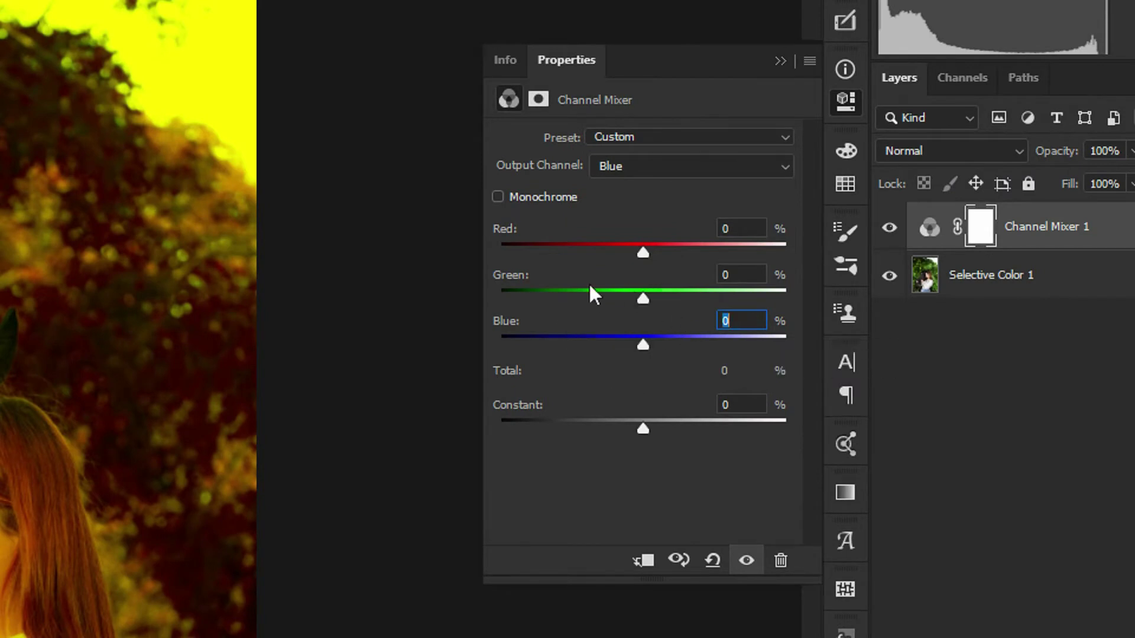
left_click(741, 275)
type("100")
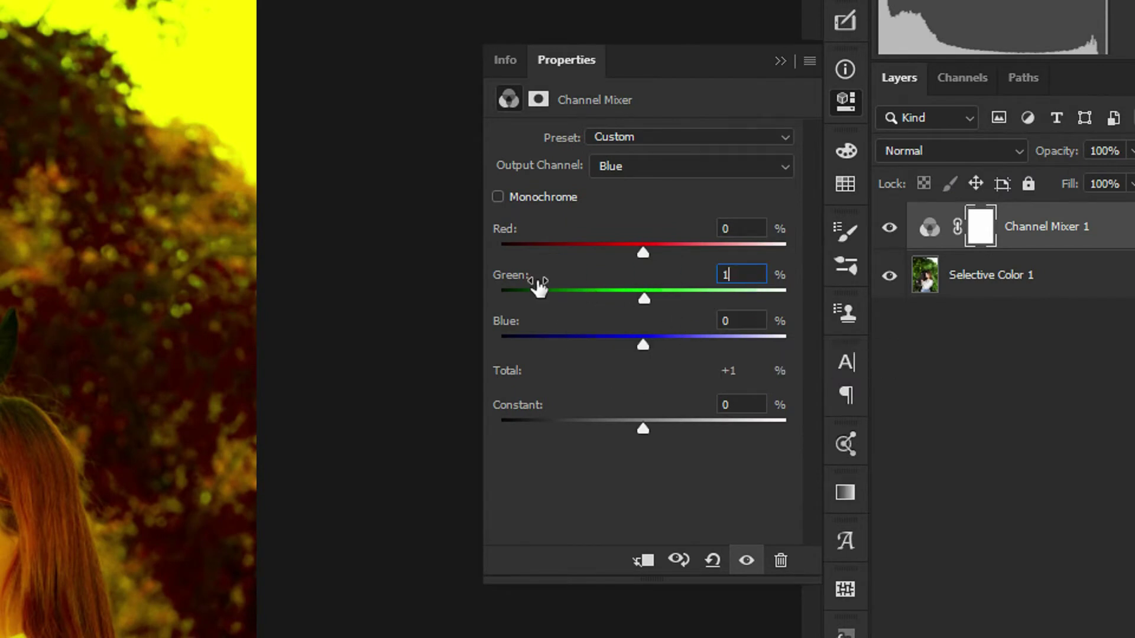
type("+100")
key("Return")
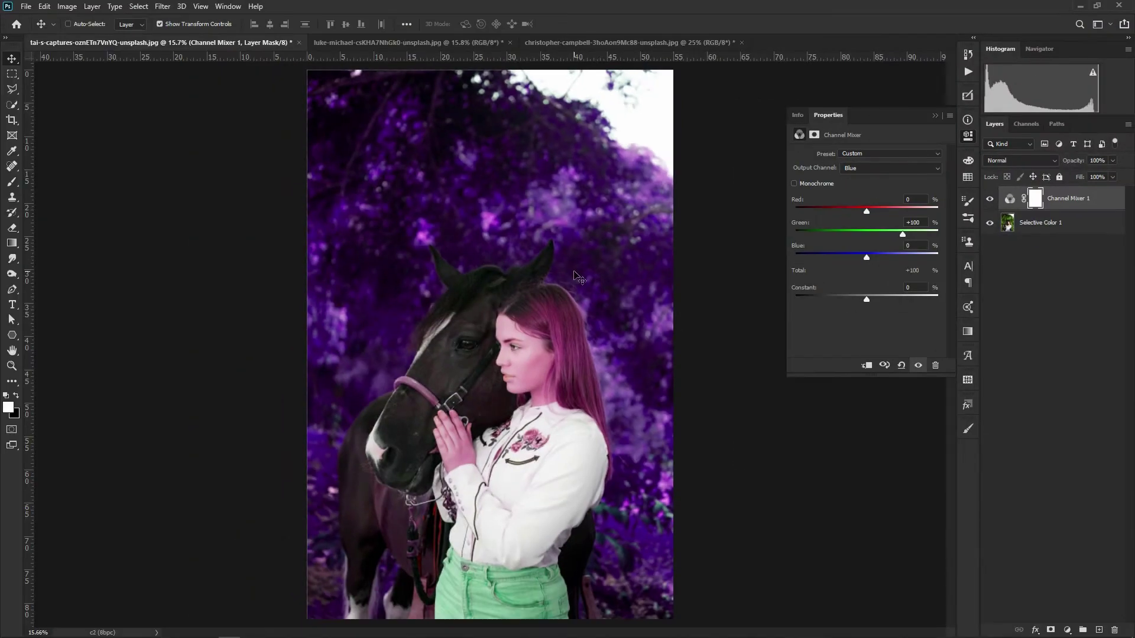
left_click(936, 119)
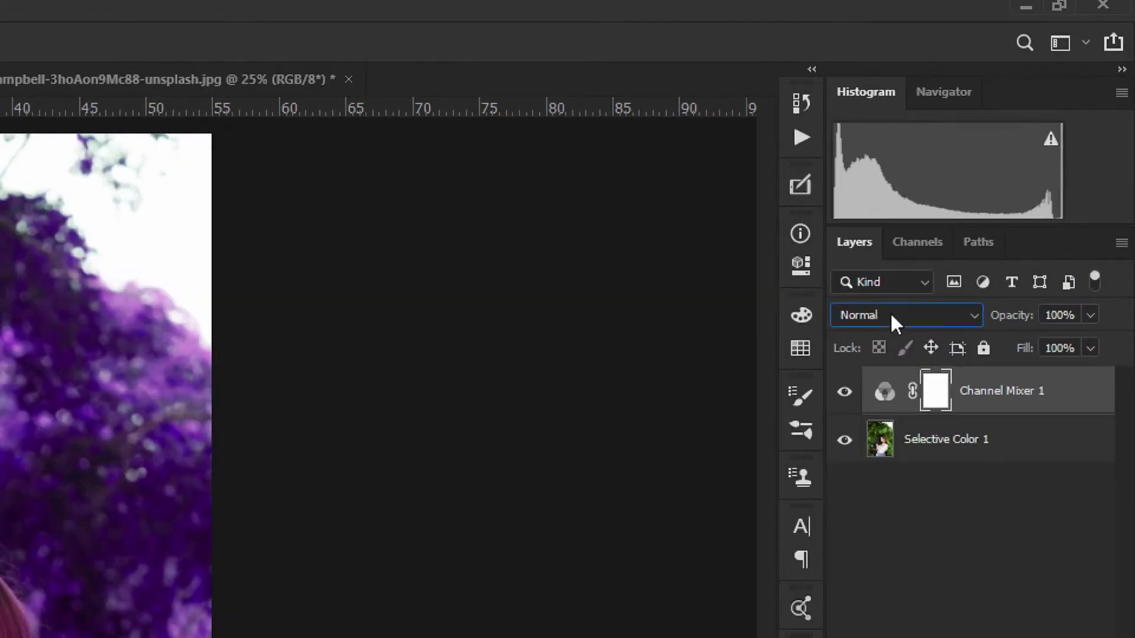
- Change the Channel Mixer 1 blend mode from Normal to Lighten
left_click(894, 318)
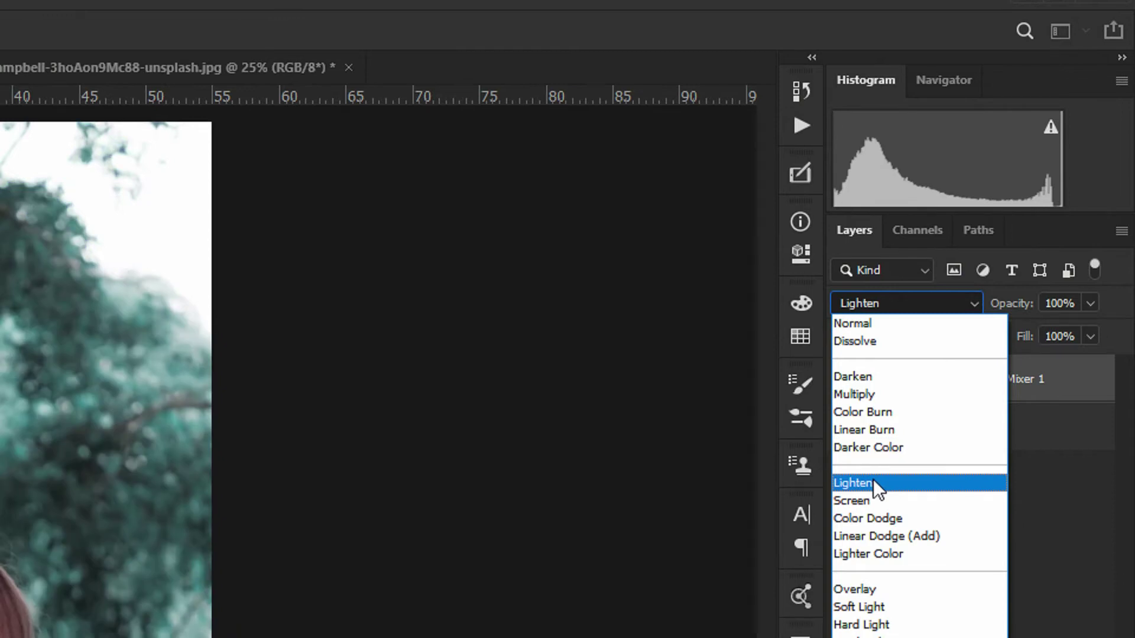
left_click(873, 482)
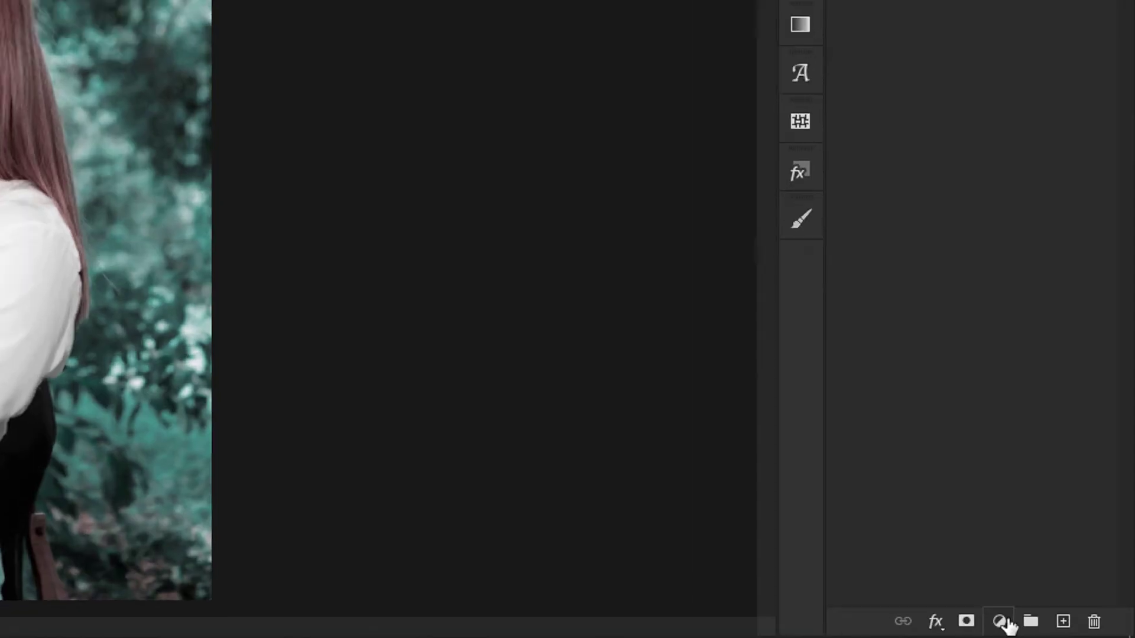
- Add a second Selective Color adjustment layer set to the Reds range
left_click(1067, 630)
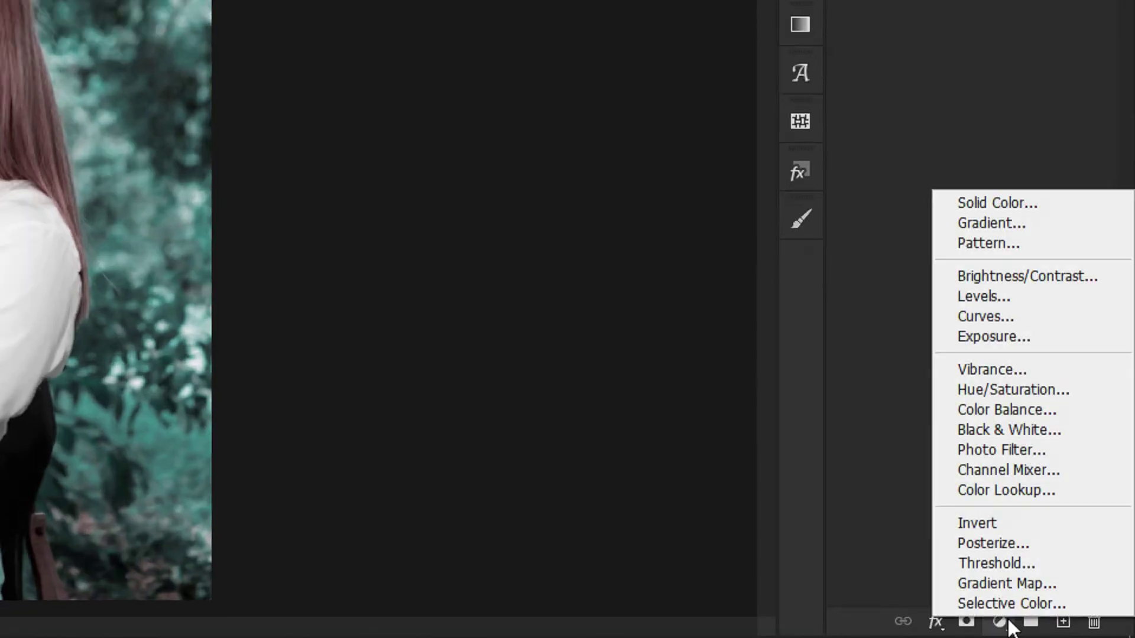
left_click(1012, 603)
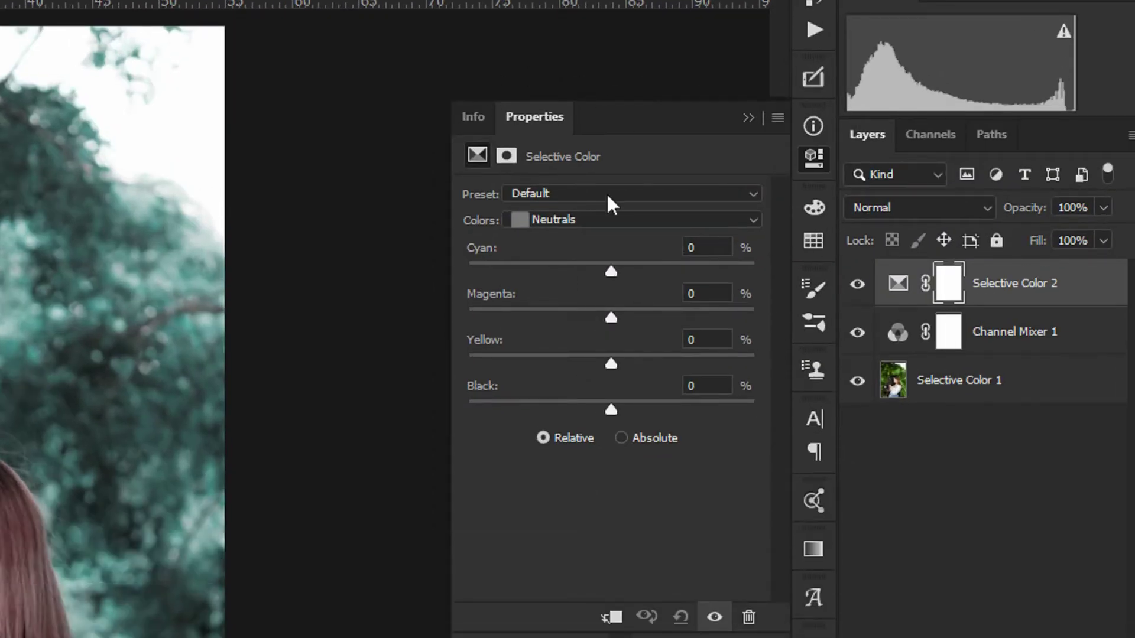
left_click(633, 219)
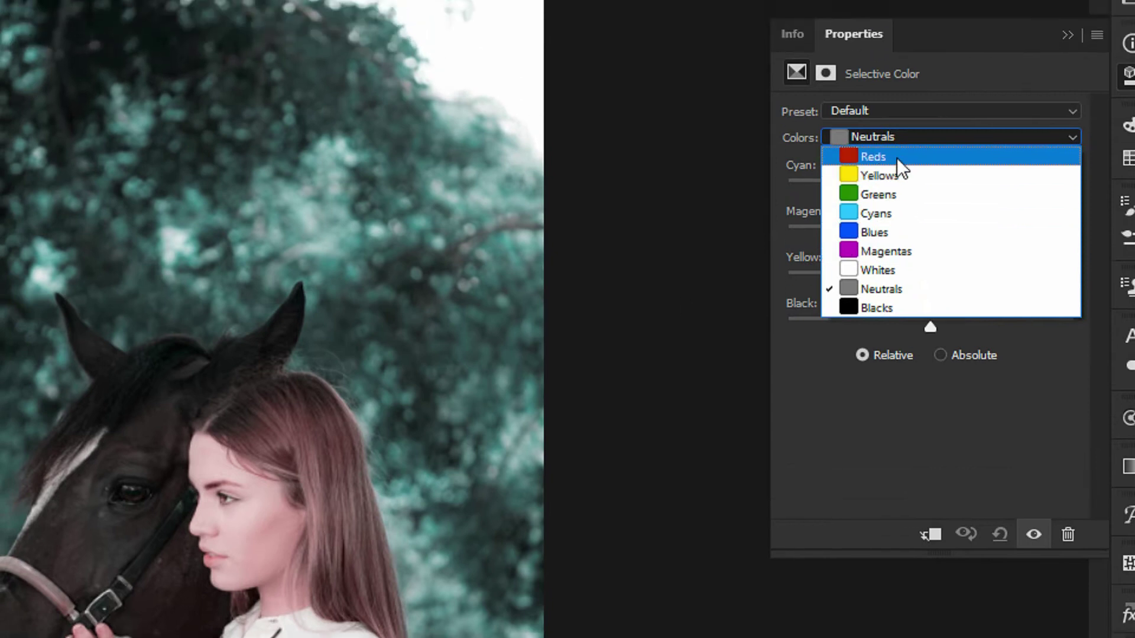
left_click(896, 158)
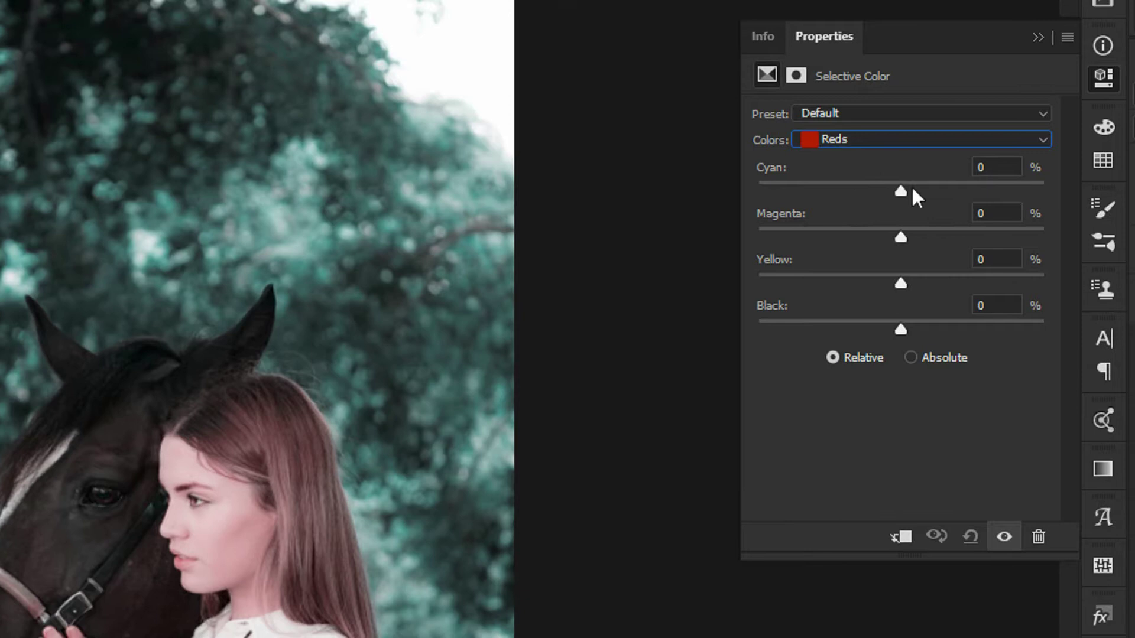
- Push the reds to Cyan +50 and Yellow +100, toggling the layer to compare
mouse_move(929, 190)
left_mouse_down()
mouse_move(955, 190)
mouse_move(927, 189)
left_mouse_up()
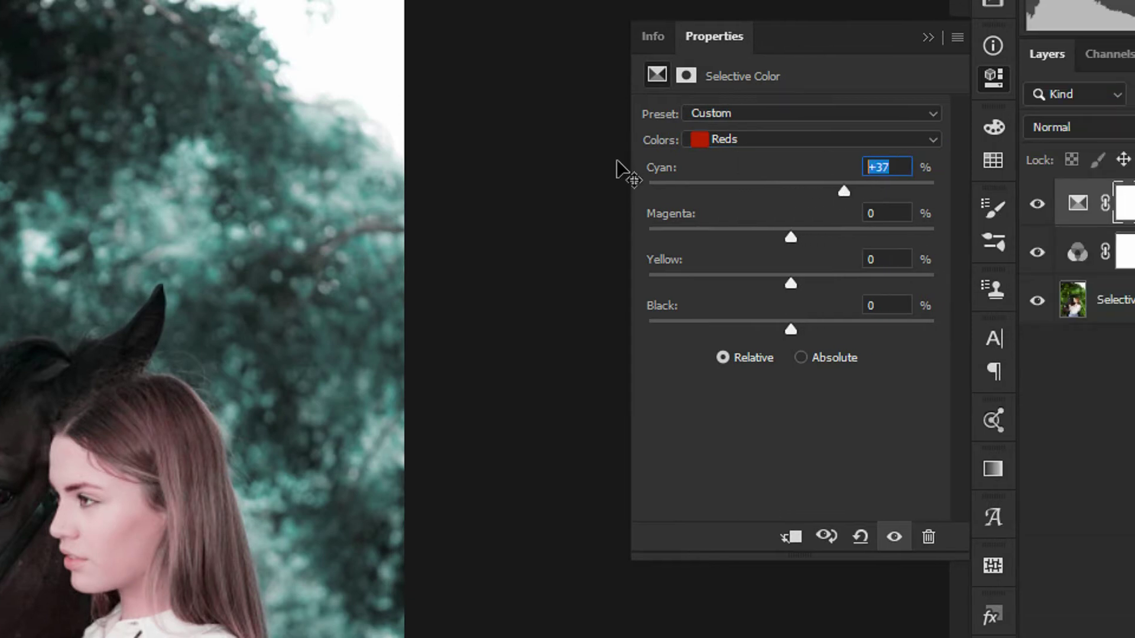
type("50")
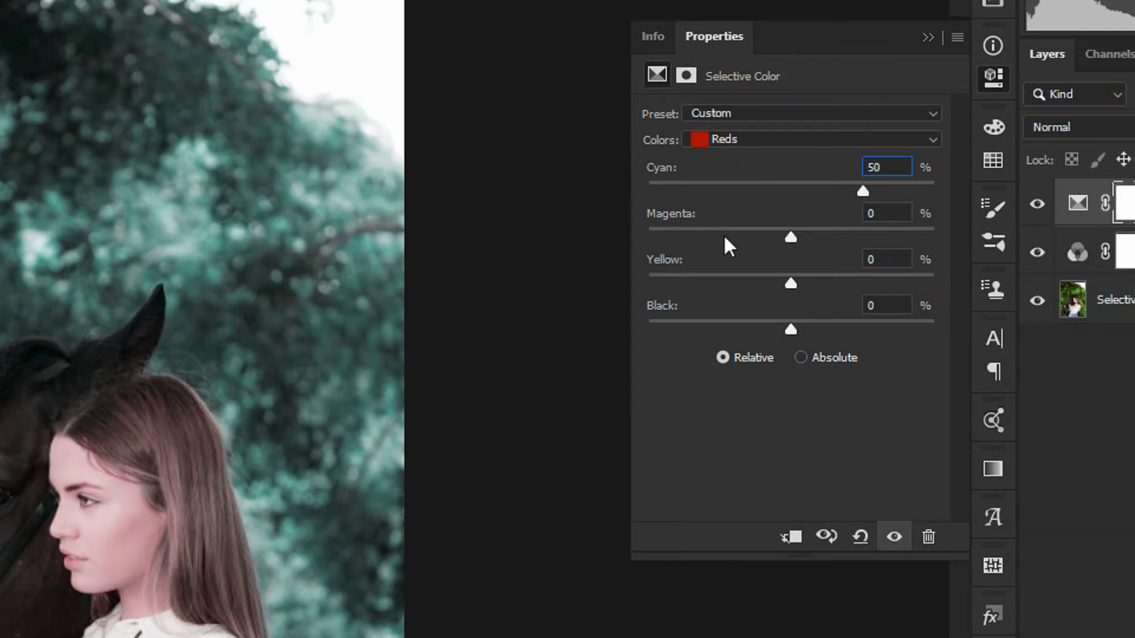
key("Return")
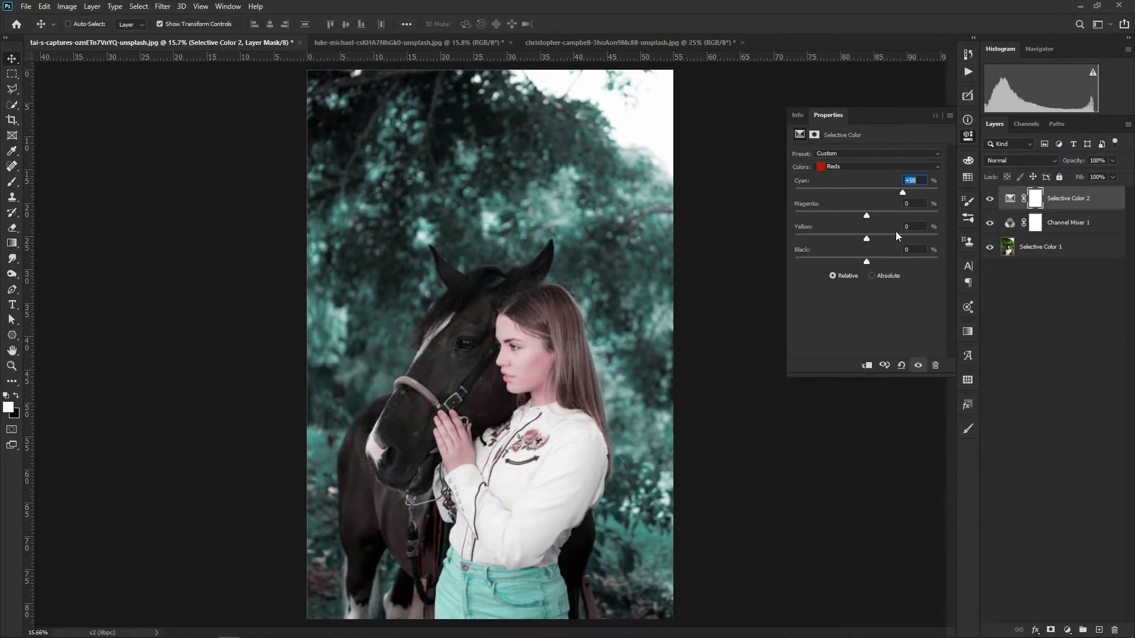
key("Tab")
key("Tab")
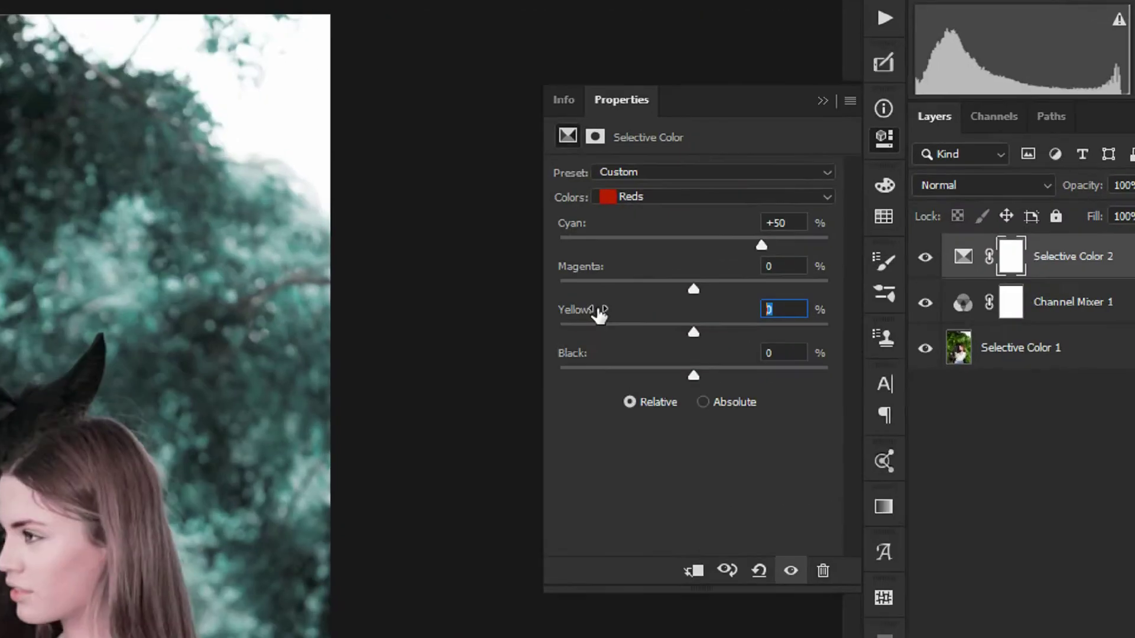
type("100")
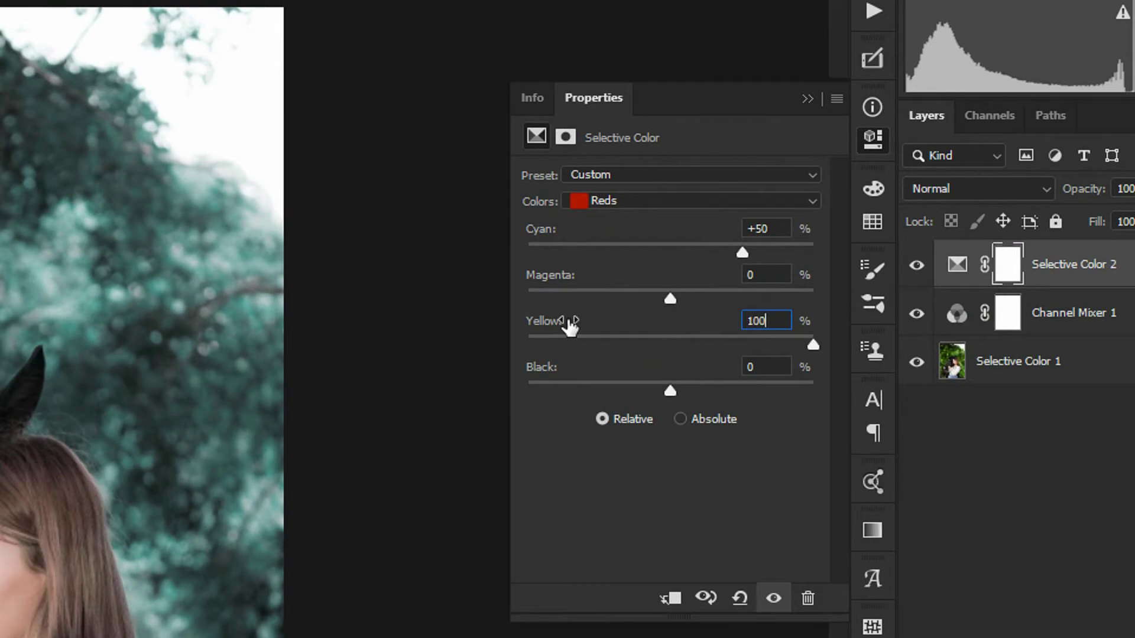
key("Return")
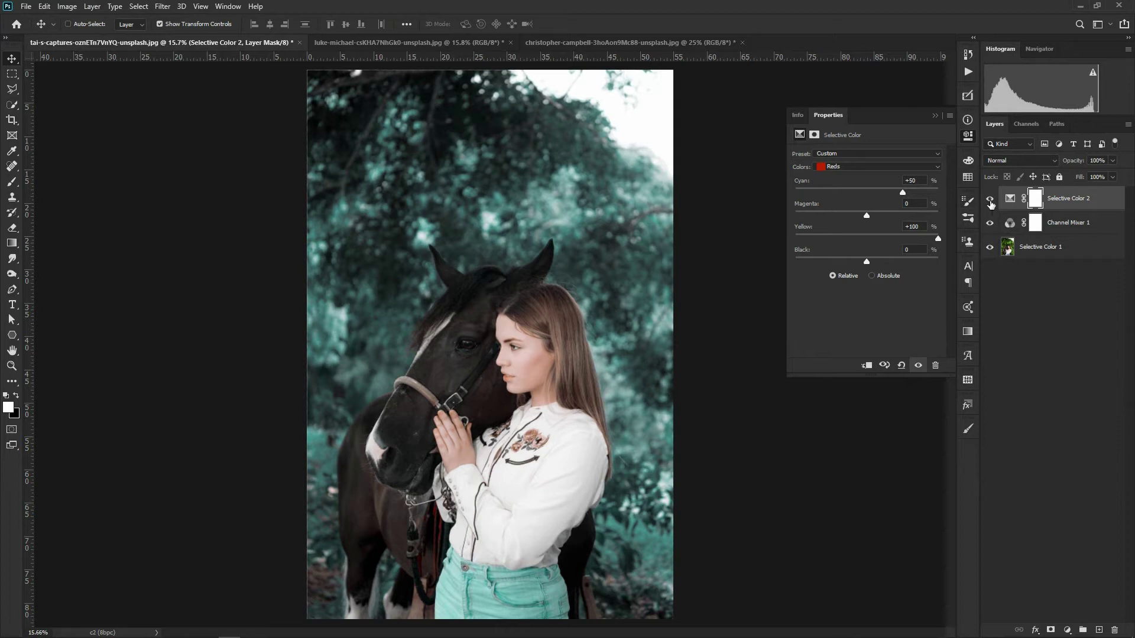
left_click(989, 199)
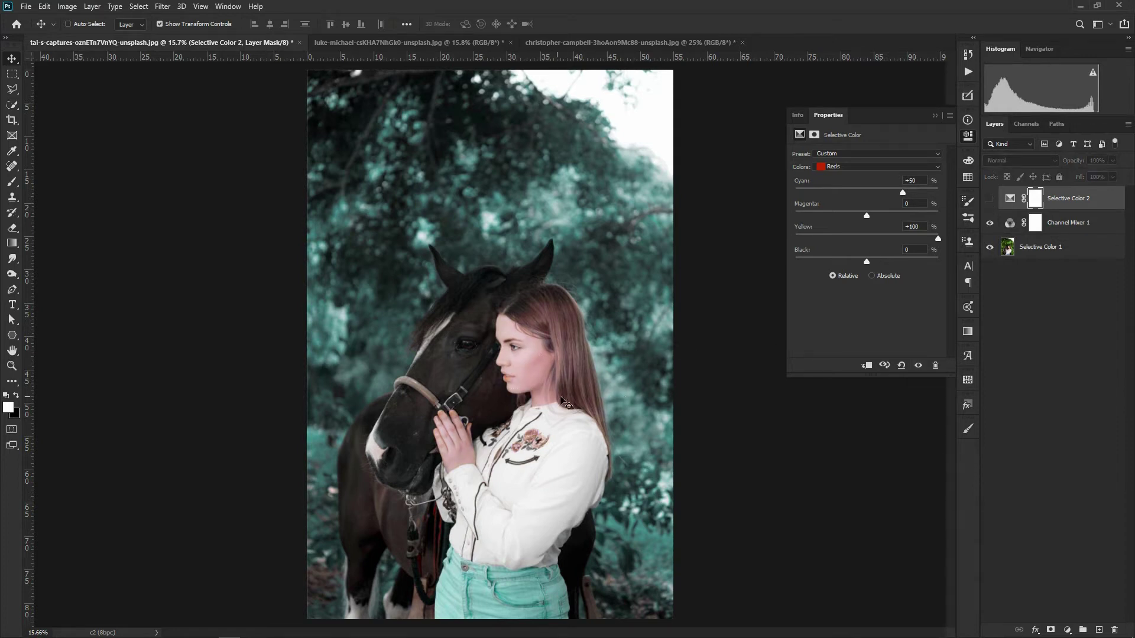
left_click(989, 199)
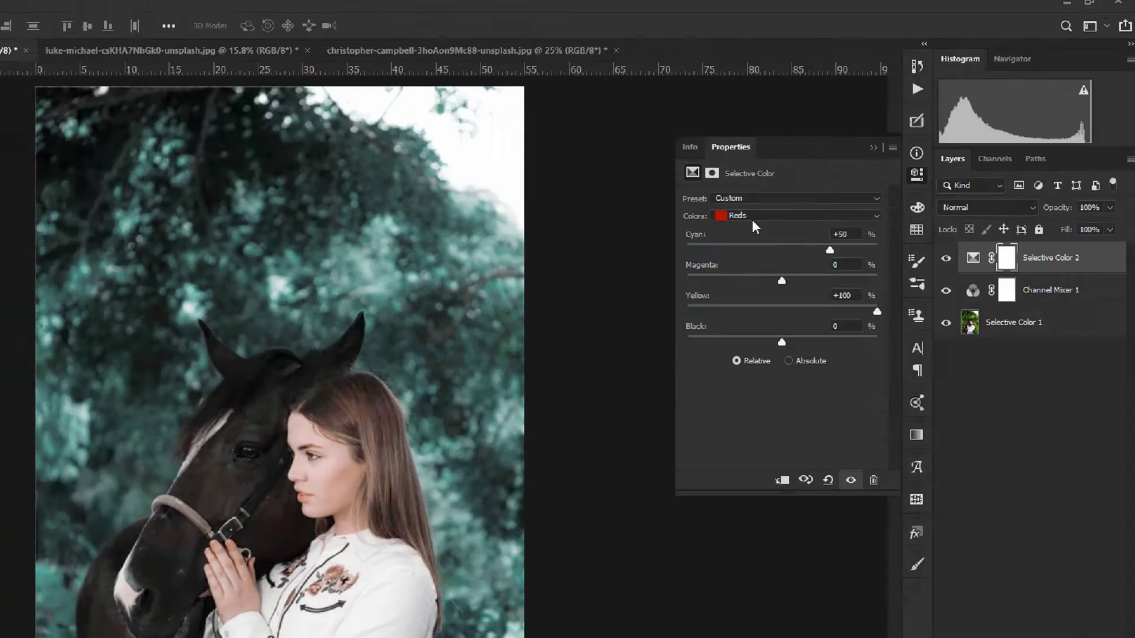
left_click(618, 320)
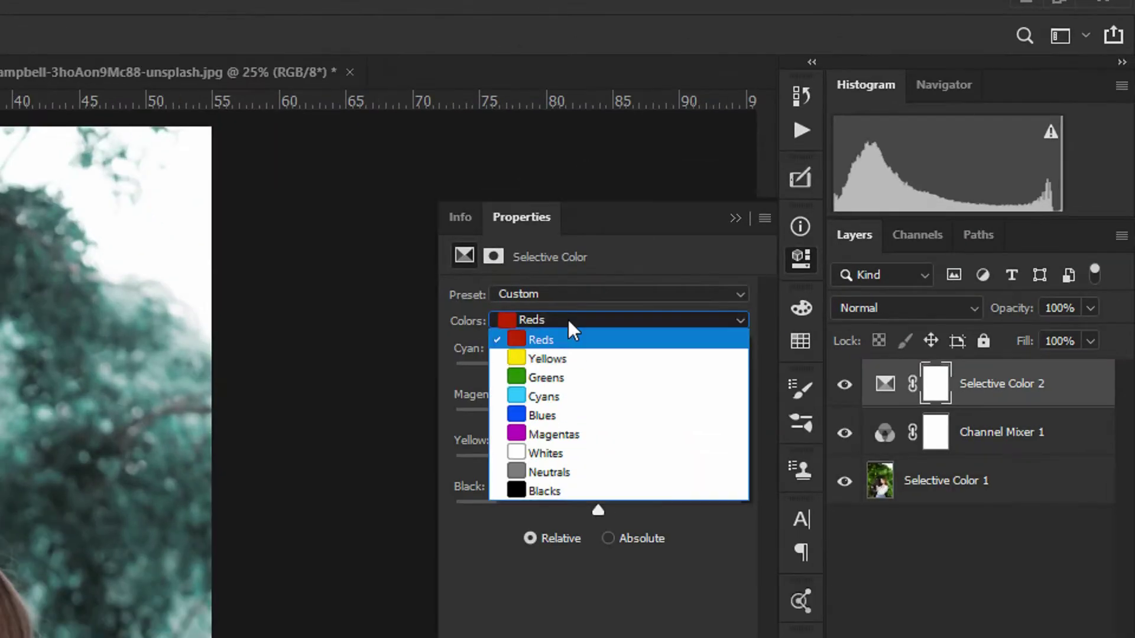
- Set Selective Color 2 Neutrals to Cyan -19 and Black +10, comparing before and after
left_click(567, 471)
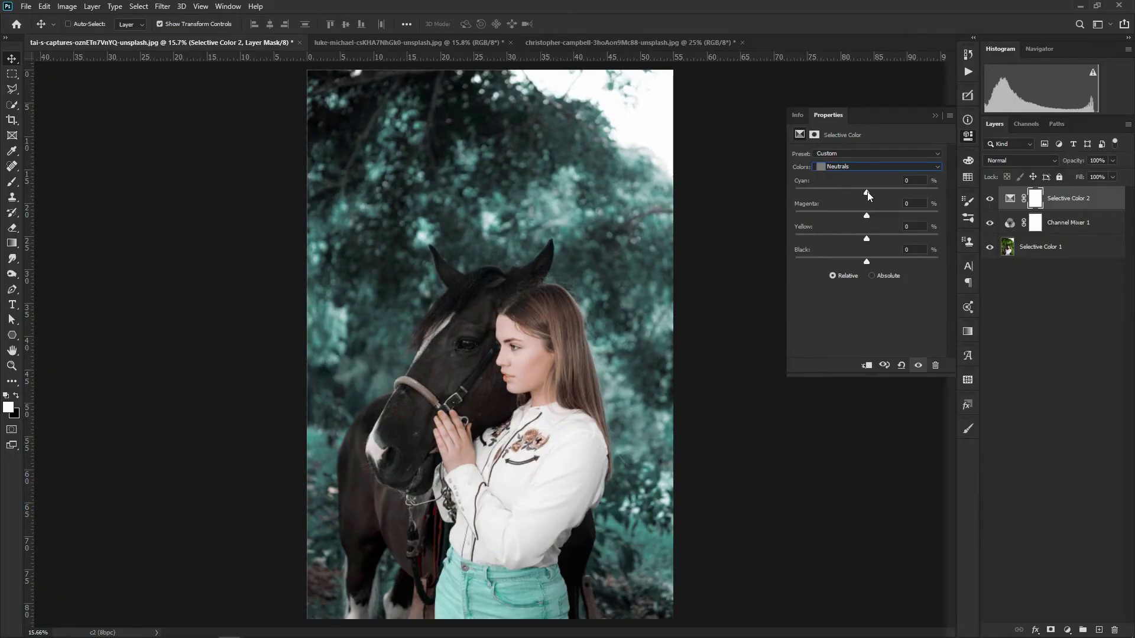
left_click_drag(866, 194, 868, 193)
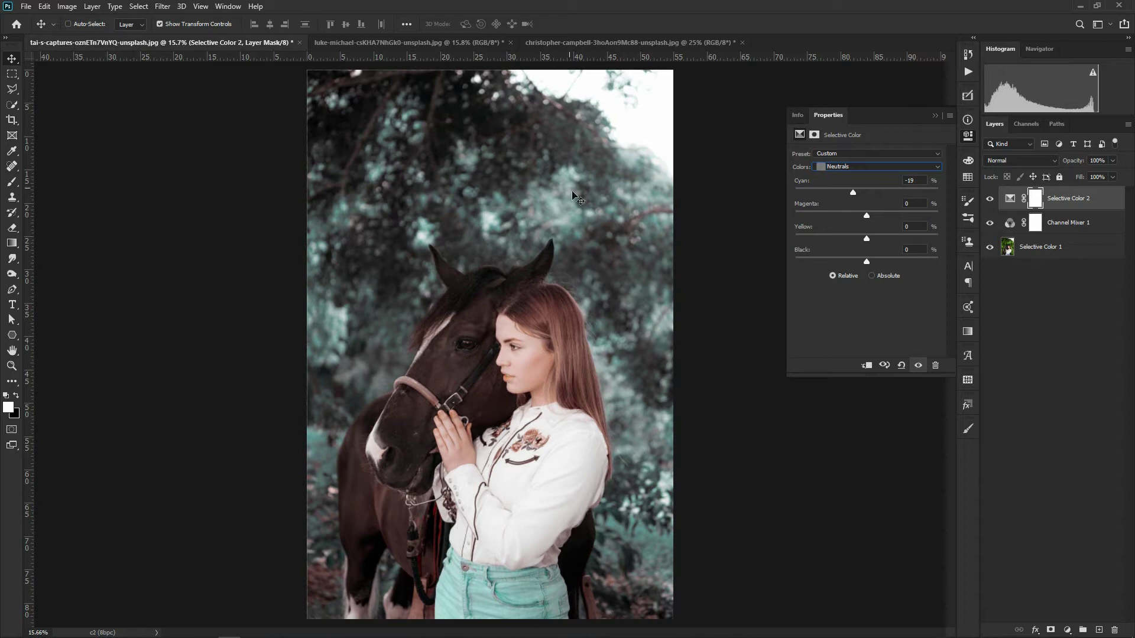
left_click(990, 199)
left_click_drag(867, 263, 869, 263)
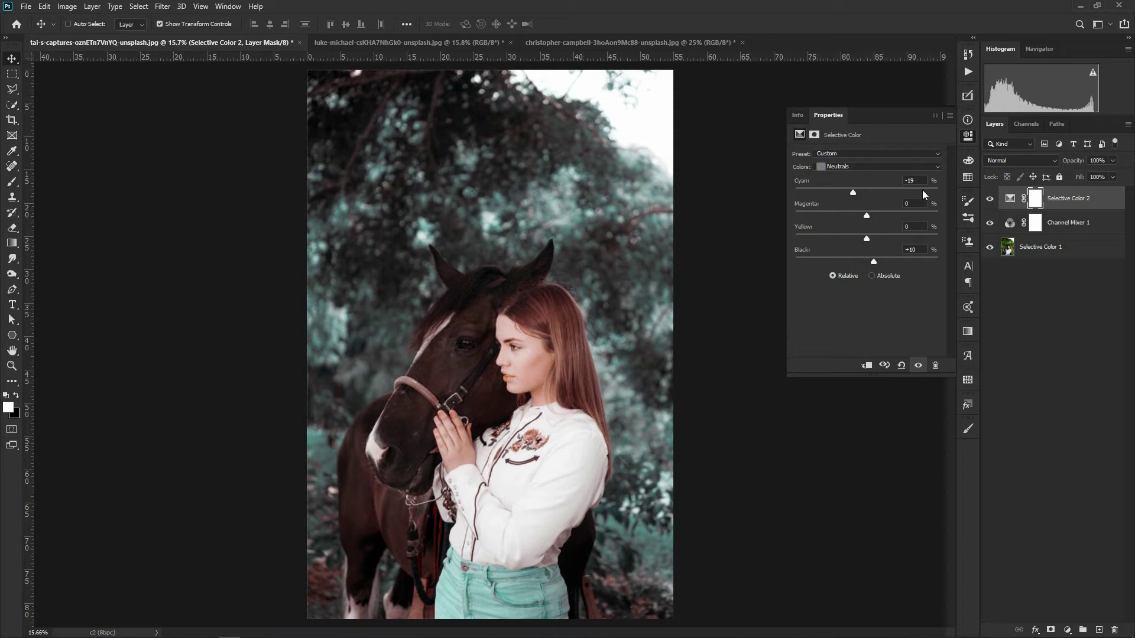
left_click(935, 117)
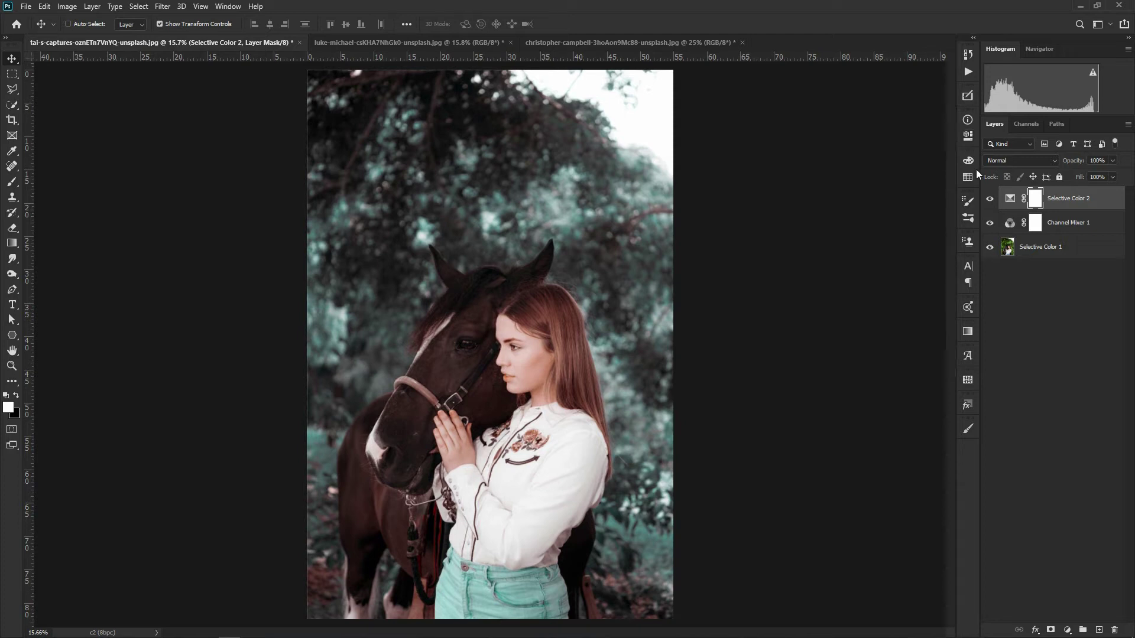
left_click(990, 199)
left_click(990, 198)
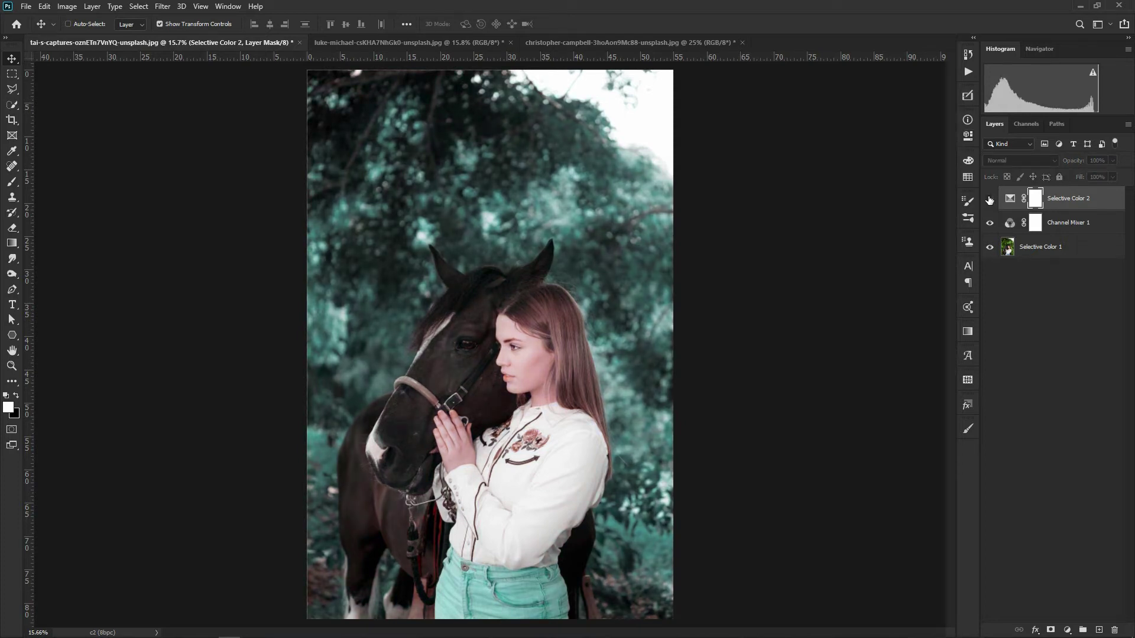
left_click(989, 199)
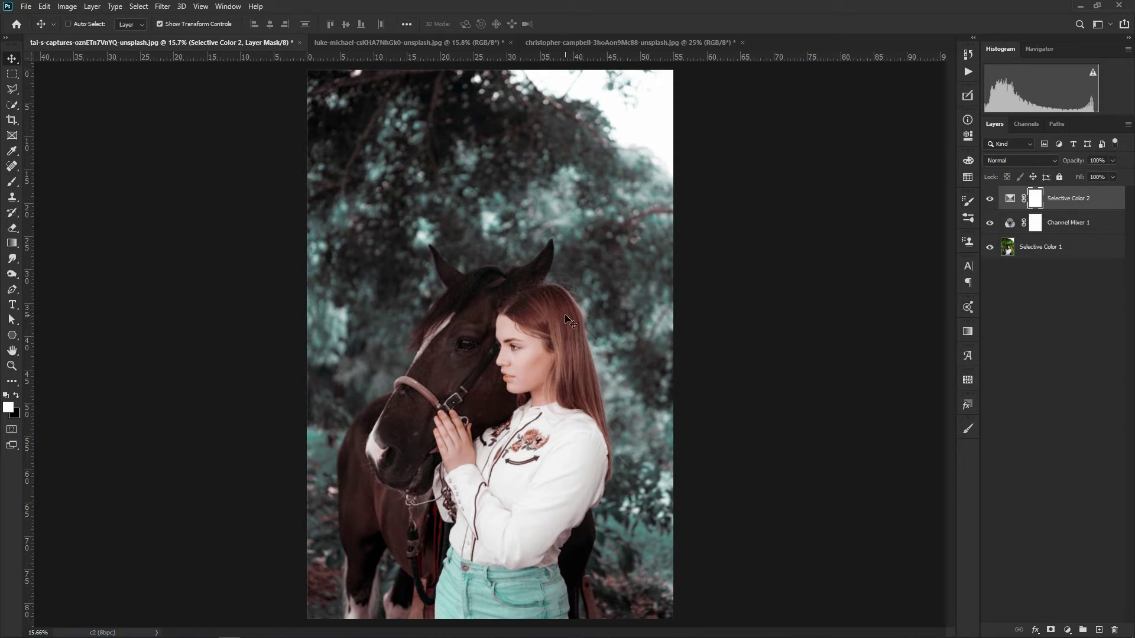
- Add a Levels layer and raise the Red channel's output black to 14
left_click(1071, 630)
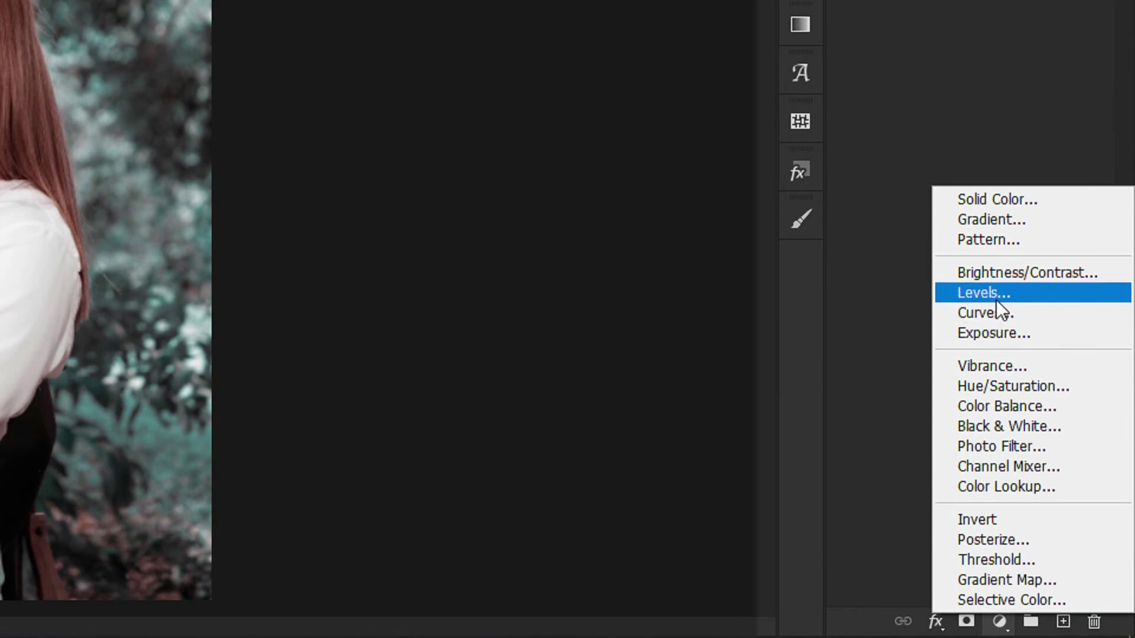
left_click(994, 301)
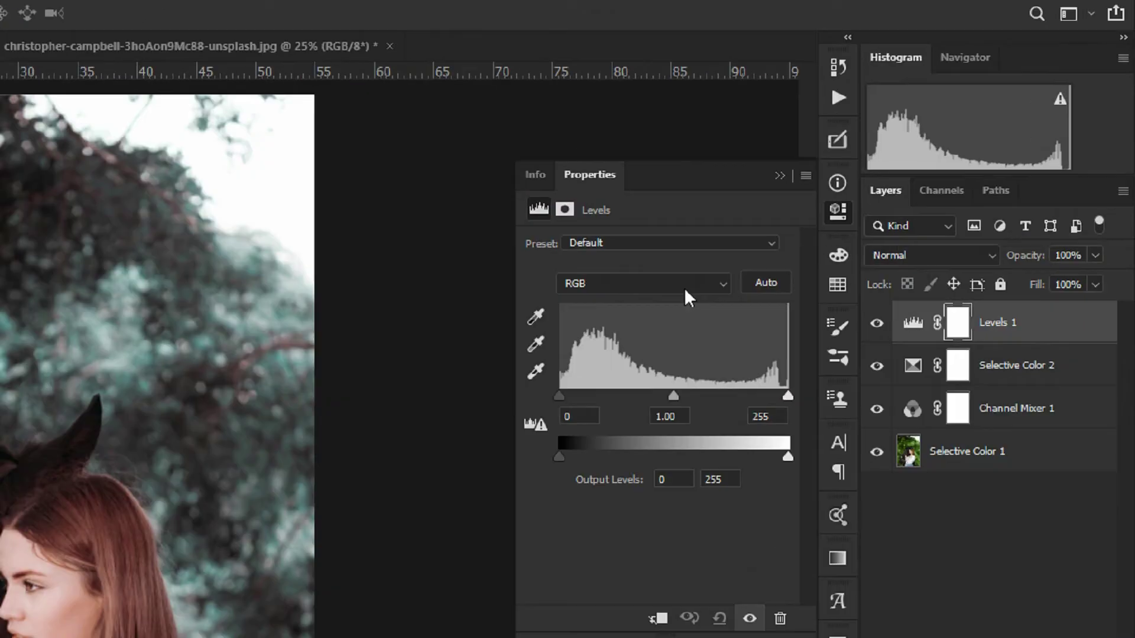
left_click(882, 179)
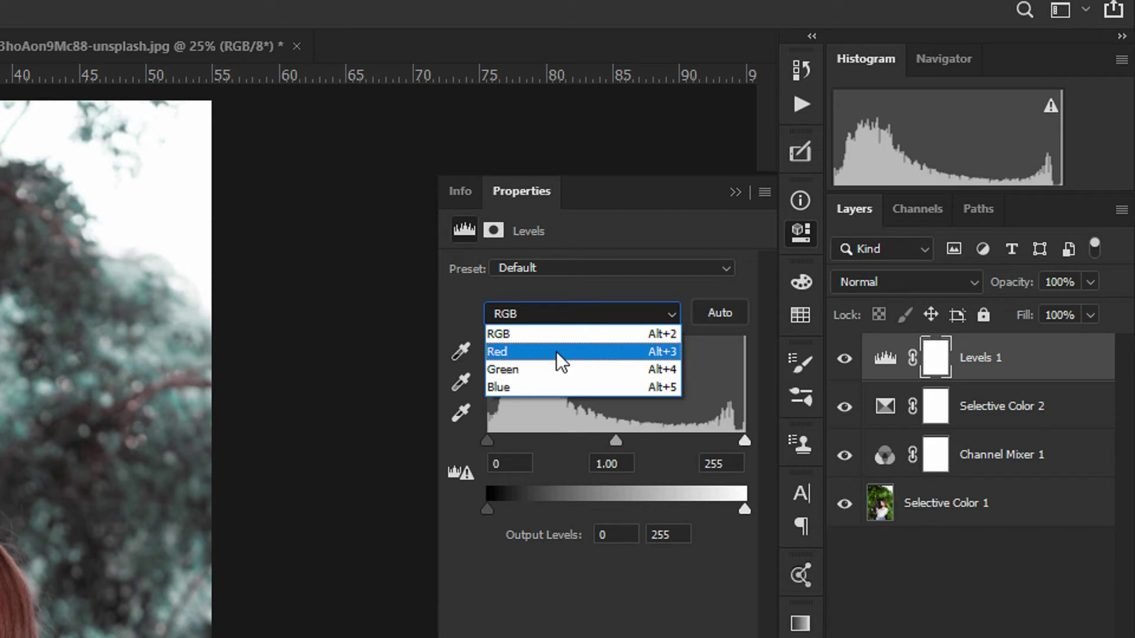
left_click(552, 352)
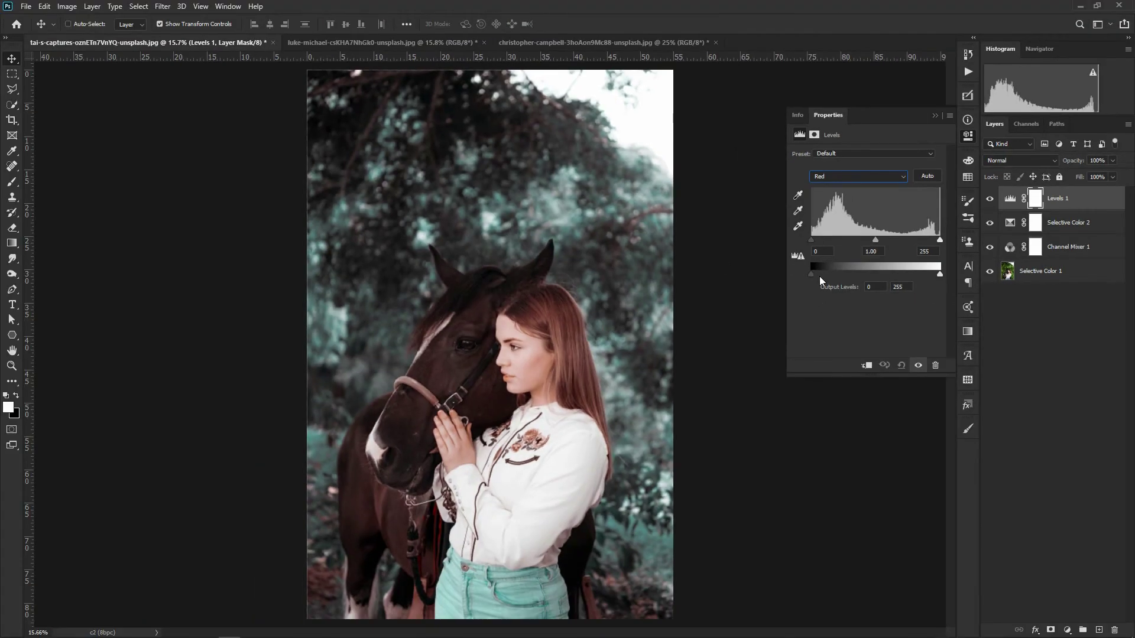
left_click_drag(811, 276, 818, 275)
- Raise the Levels Blue channel output black to 25 and close the settings
left_click(847, 178)
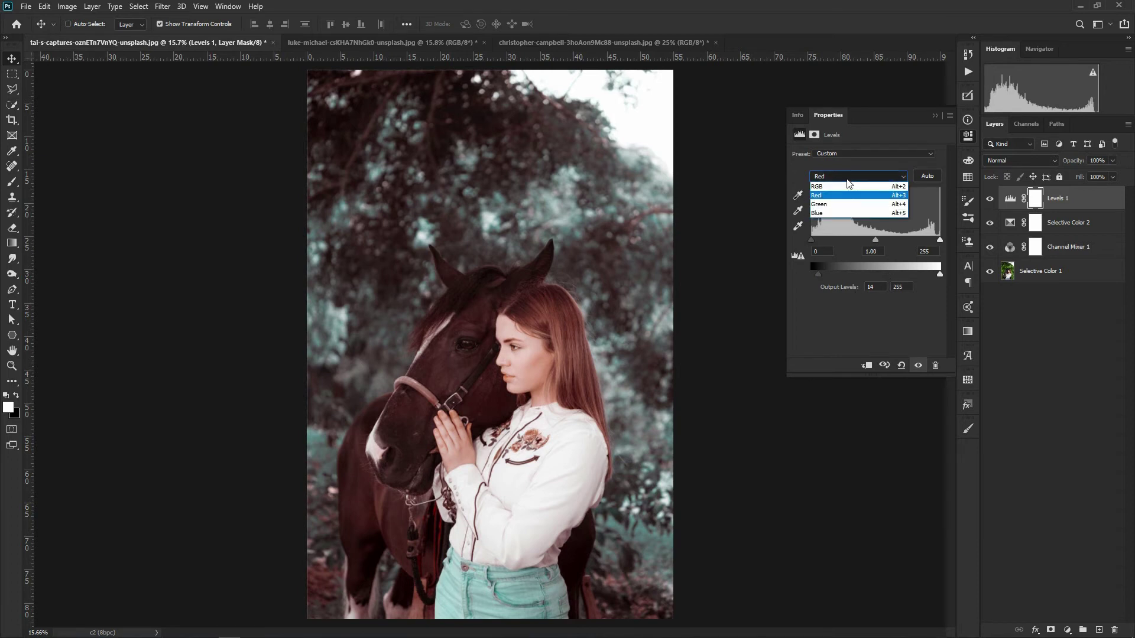
left_click(837, 211)
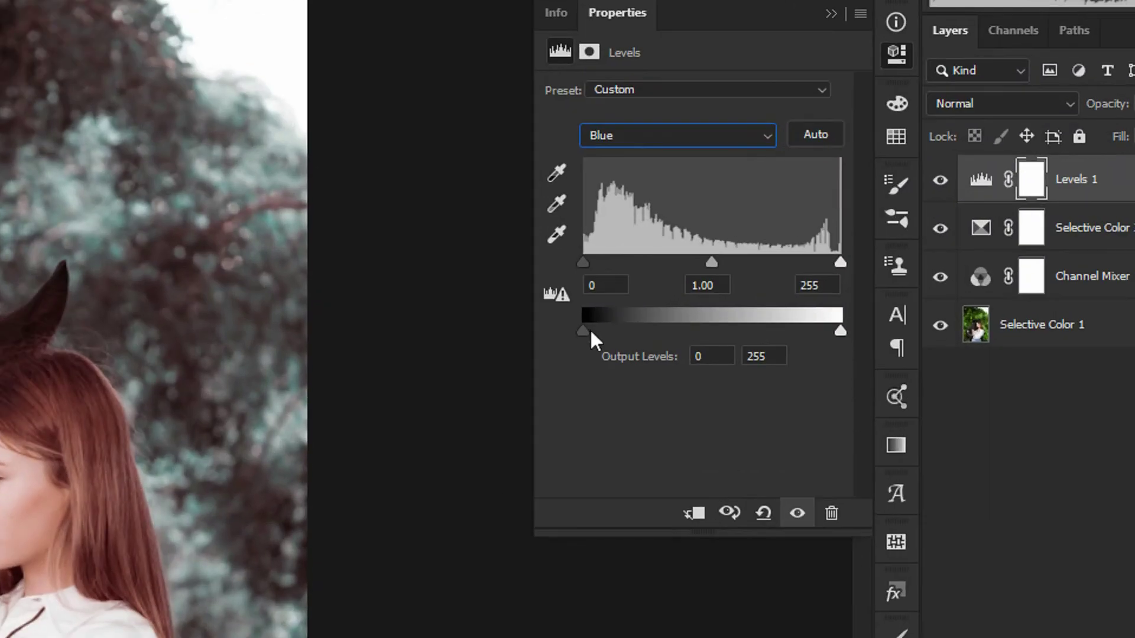
left_click_drag(586, 328, 594, 328)
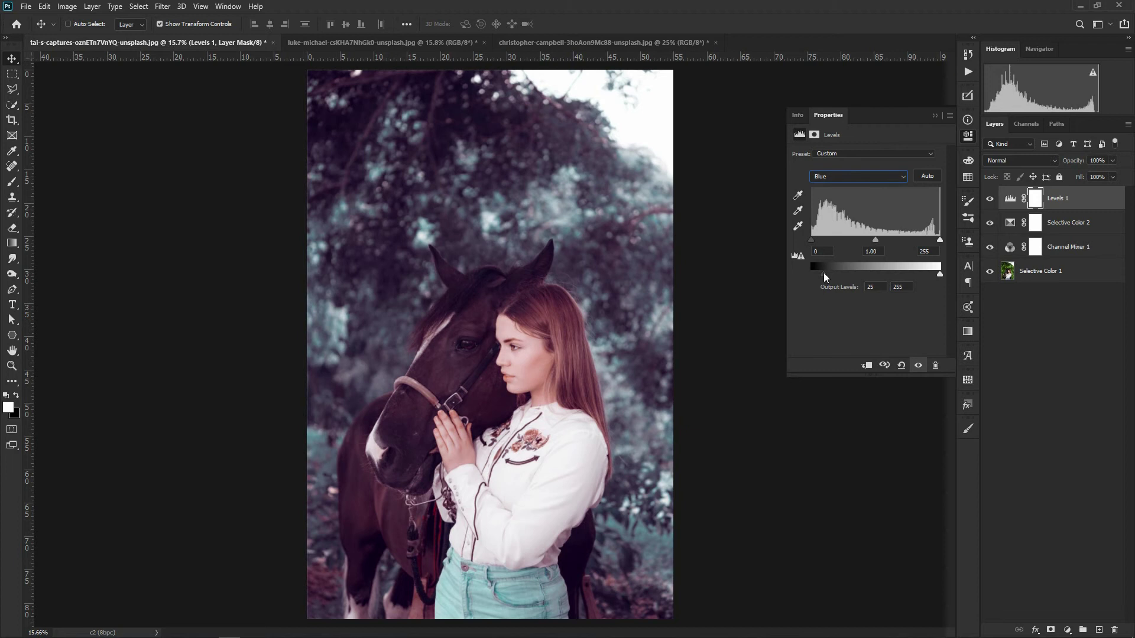
left_click(934, 117)
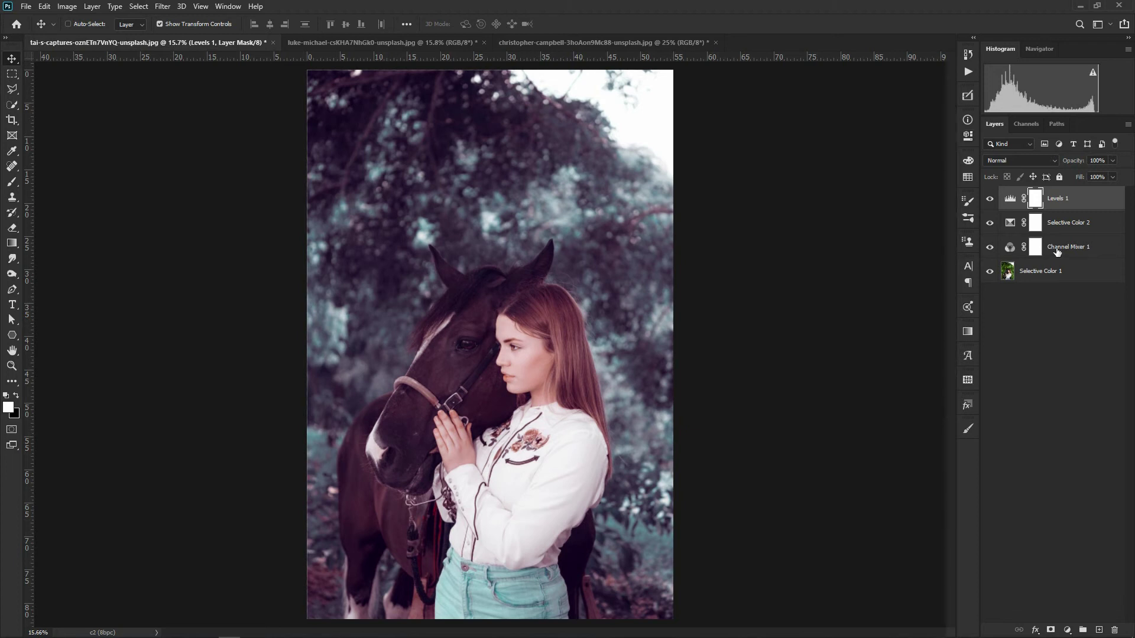
- Group Levels 1, Selective Color 2 and Channel Mixer 1 into Group 1 and compare
left_click(1084, 251, "shift")
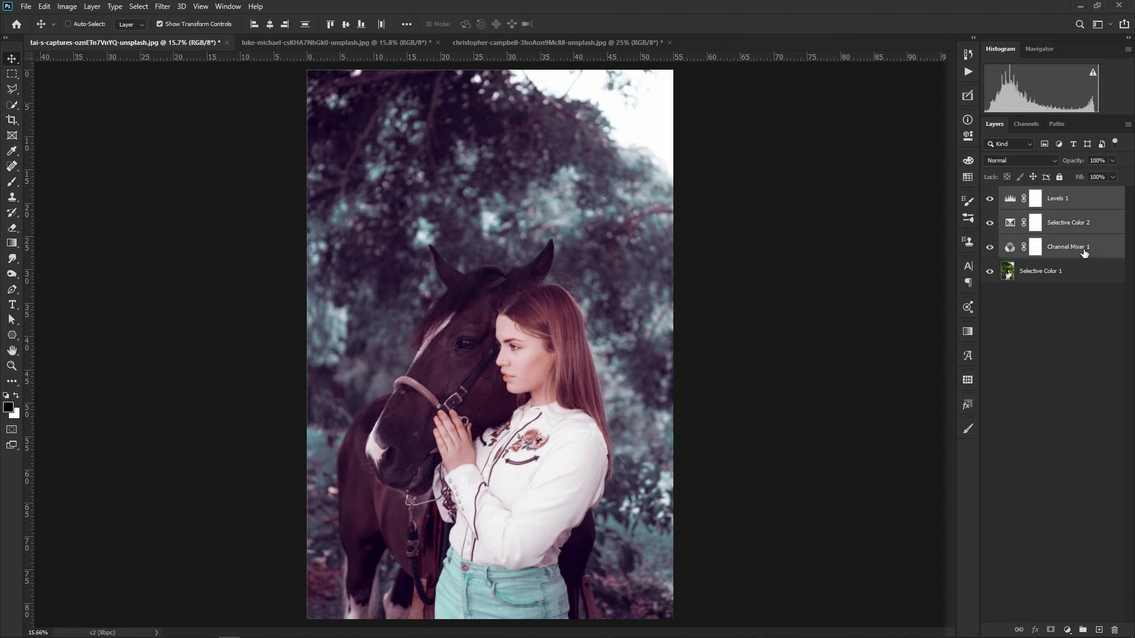
key("ctrl+g")
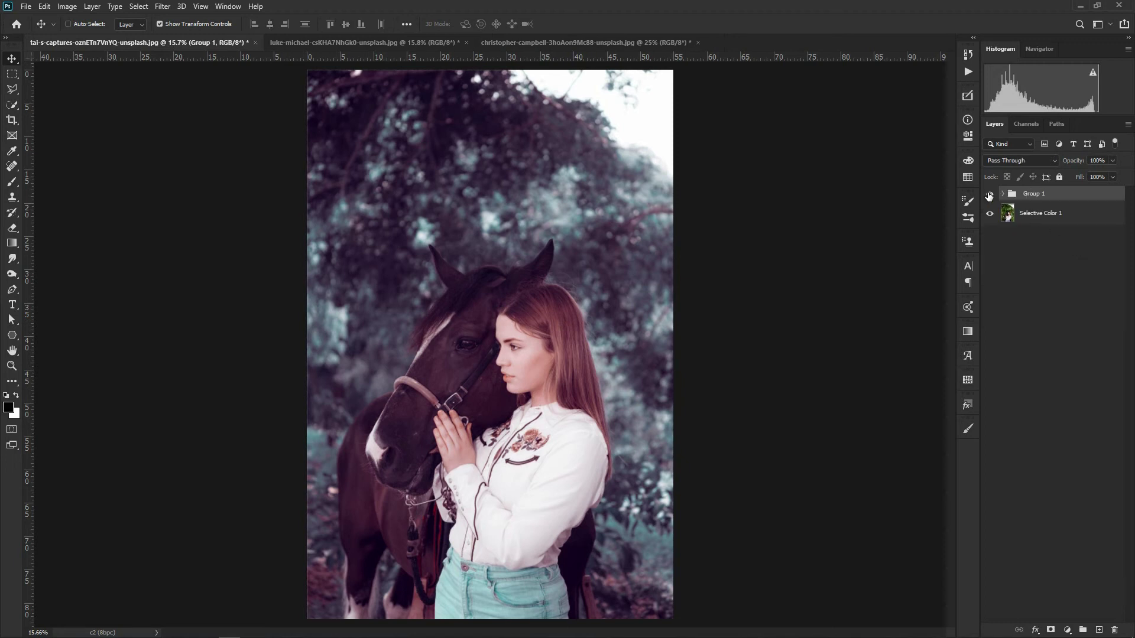
left_click(990, 194)
left_click(989, 194)
left_click(990, 195)
- Check Group 1's contents and bring up the saved actions list
left_click(1003, 193)
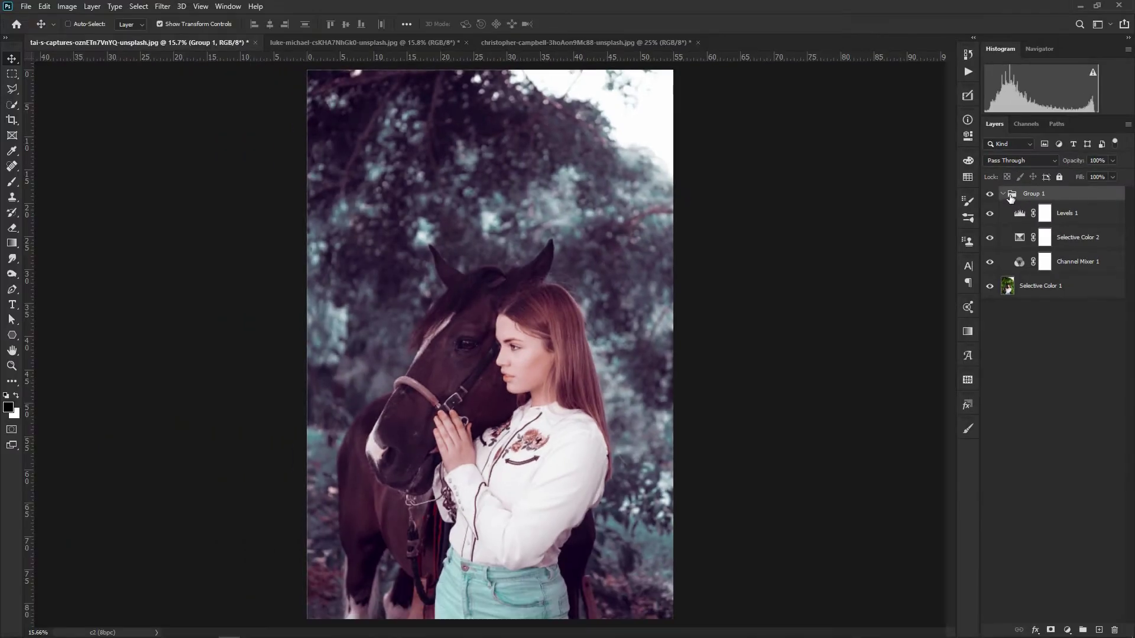
left_click(1004, 195)
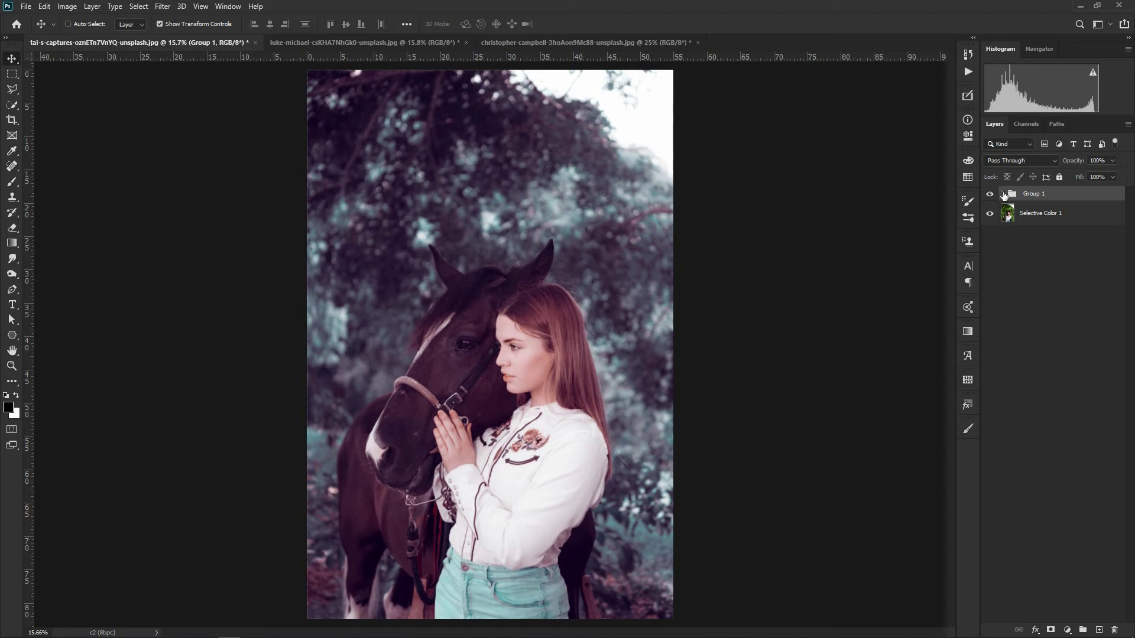
left_click(1003, 194)
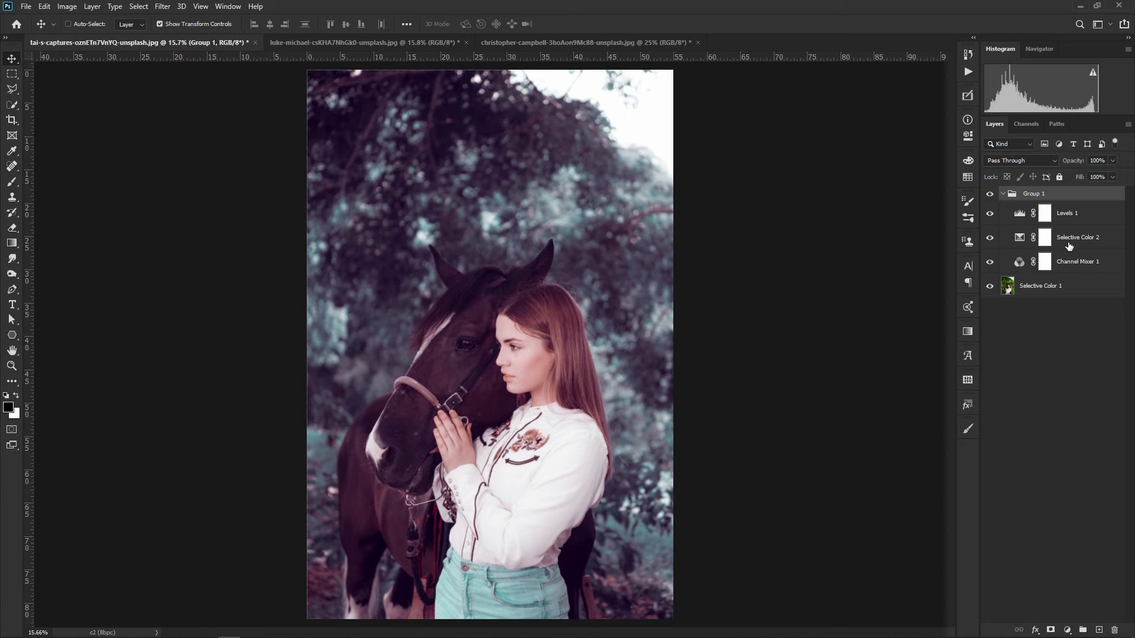
left_click(1004, 194)
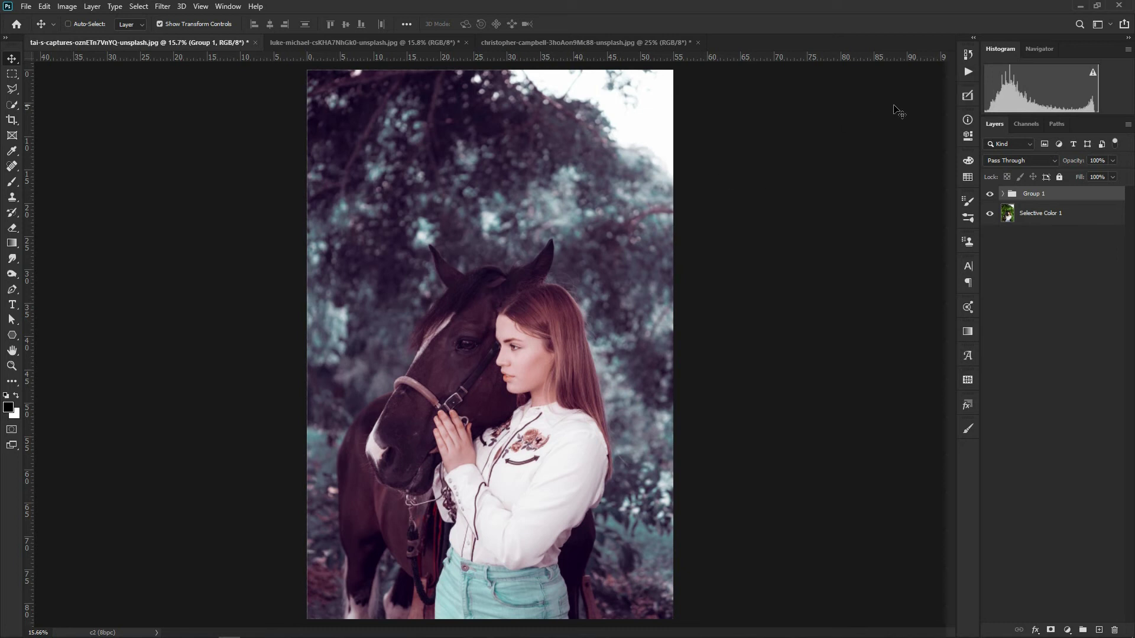
left_click(968, 72)
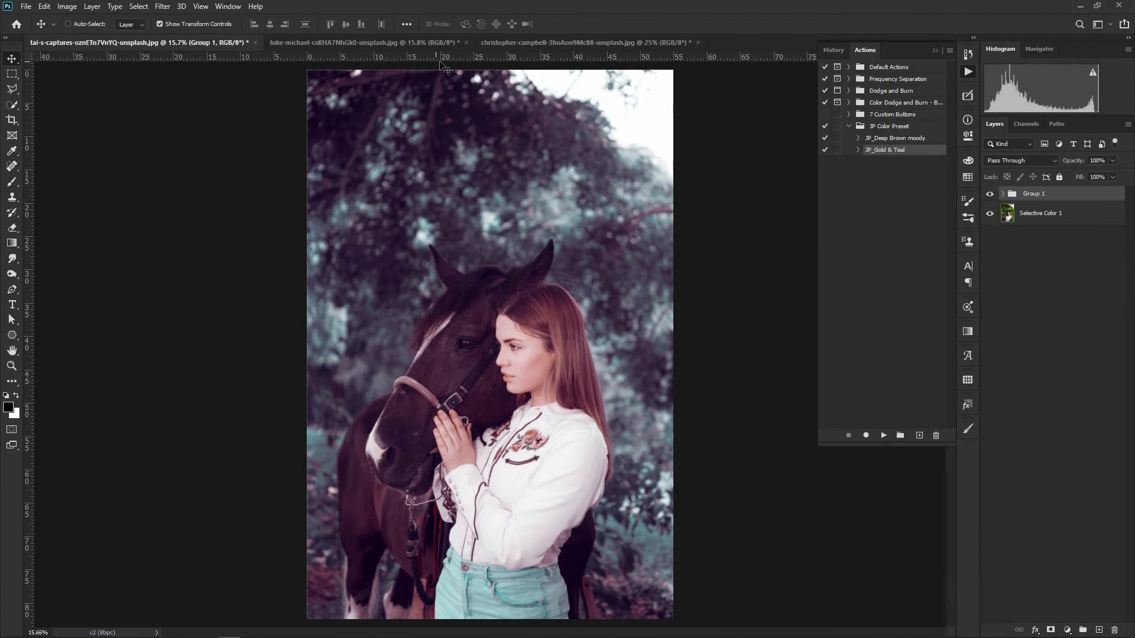
- Run the JP_Gold & Teal action on the boy photo and compare the result
left_click(936, 51)
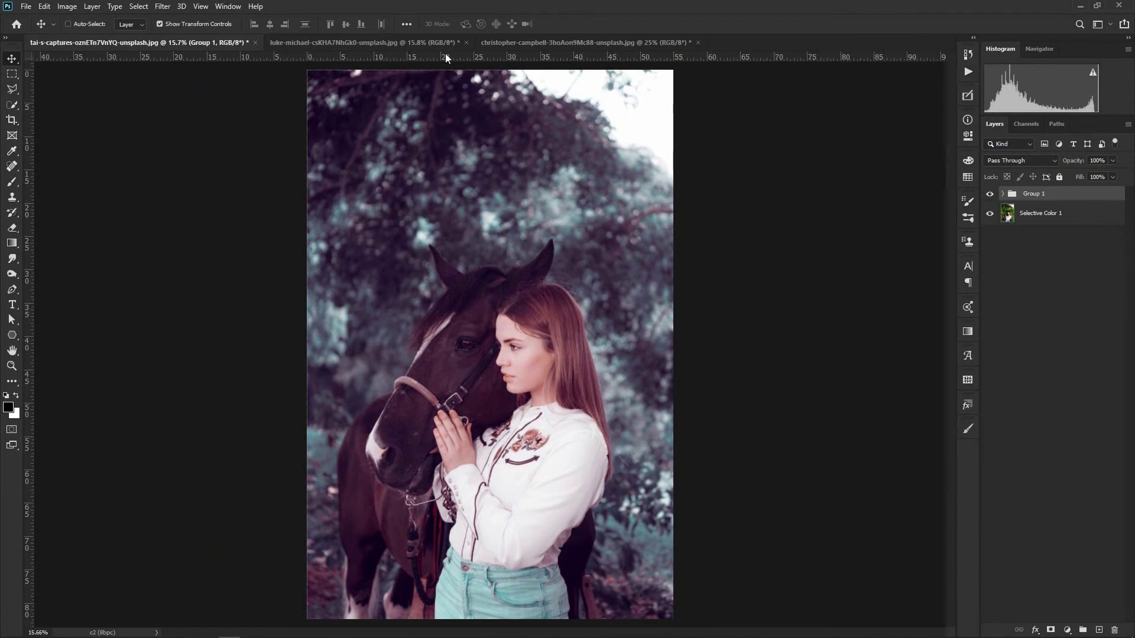
left_click(363, 42)
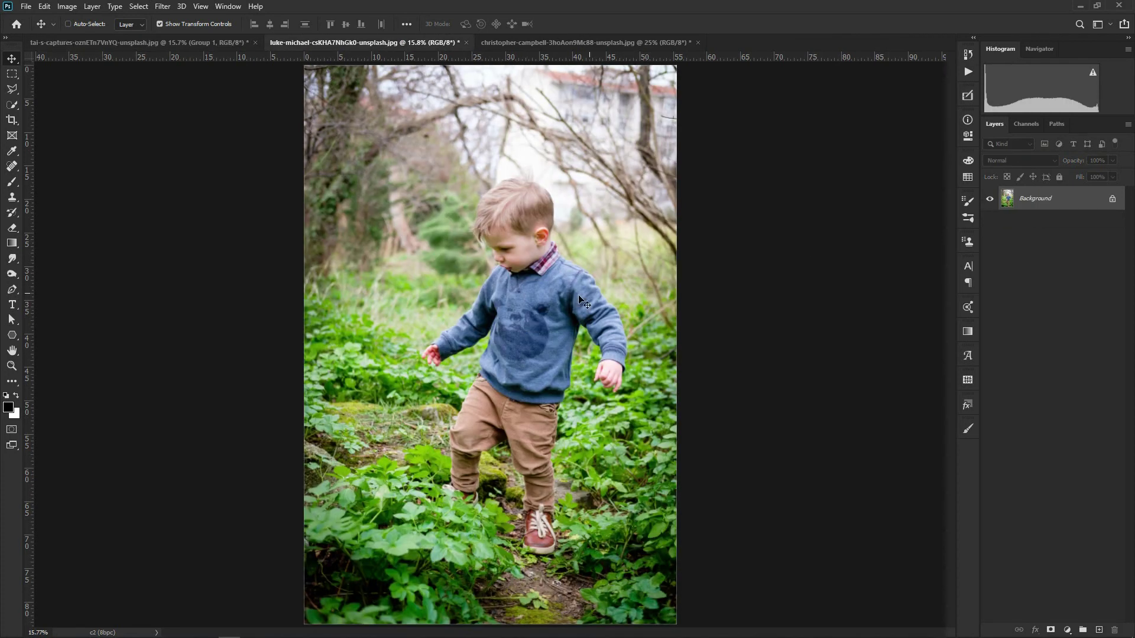
left_click(969, 73)
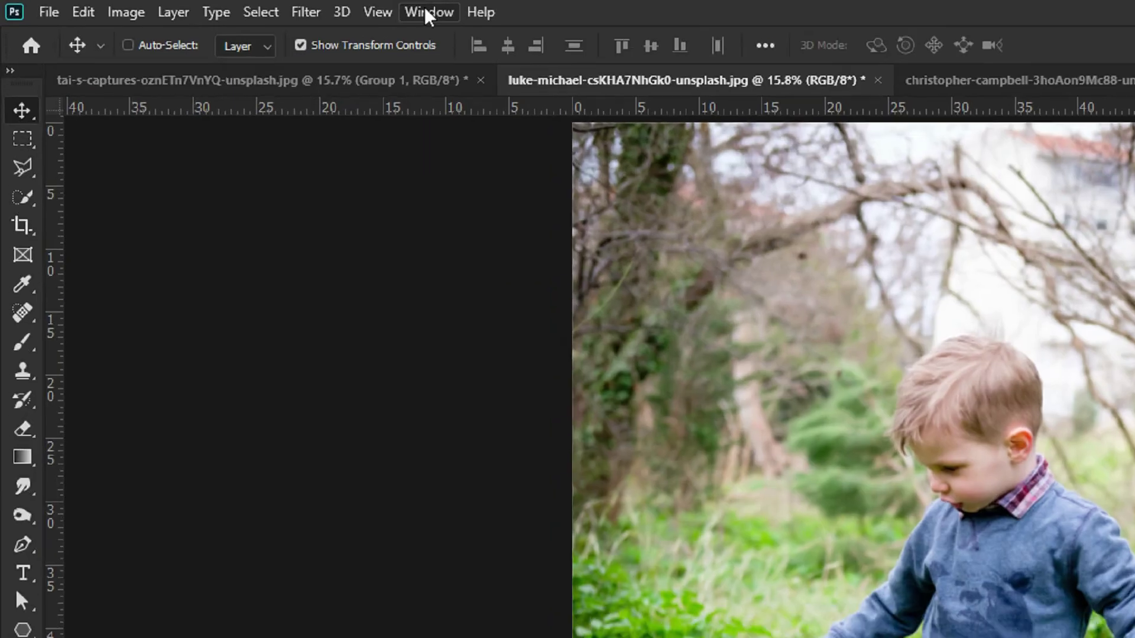
left_click(455, 13)
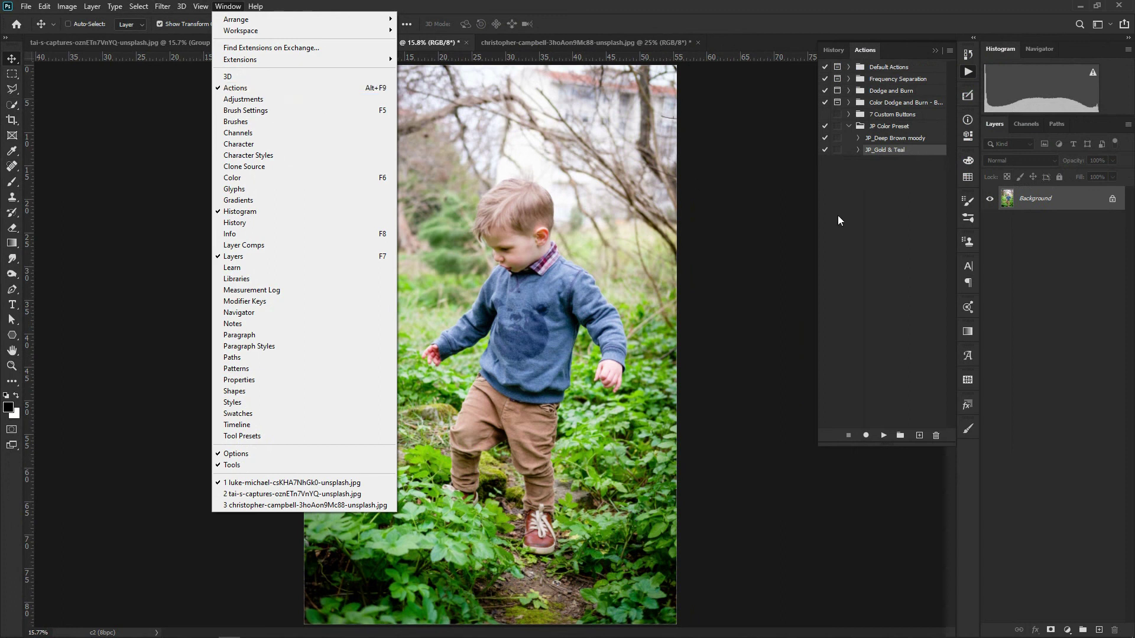
left_click(875, 151)
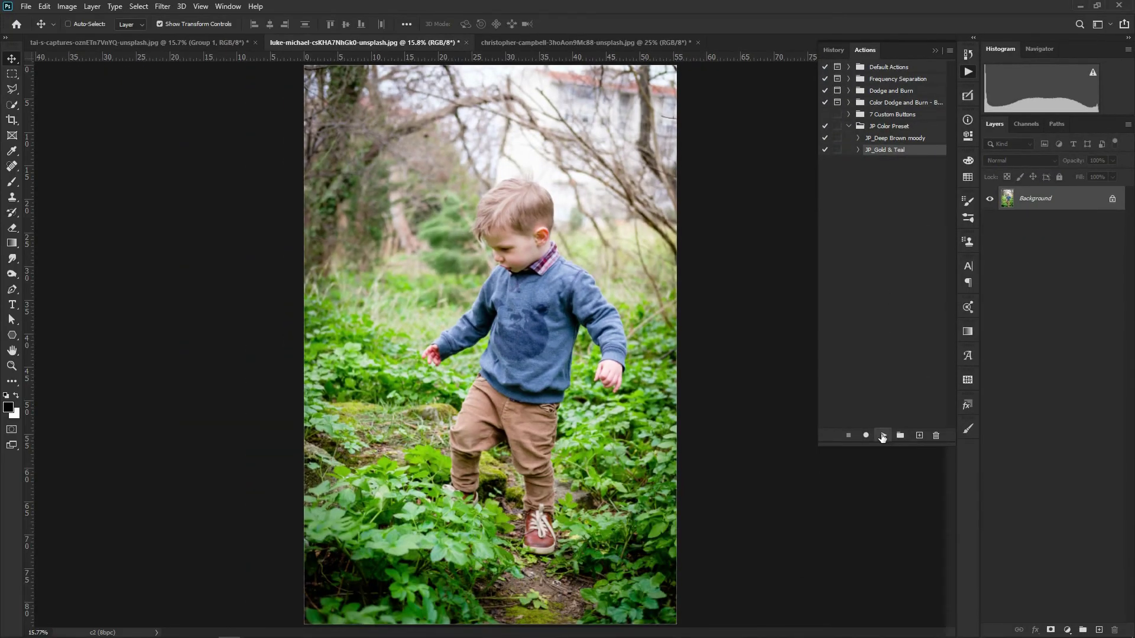
left_click(882, 435)
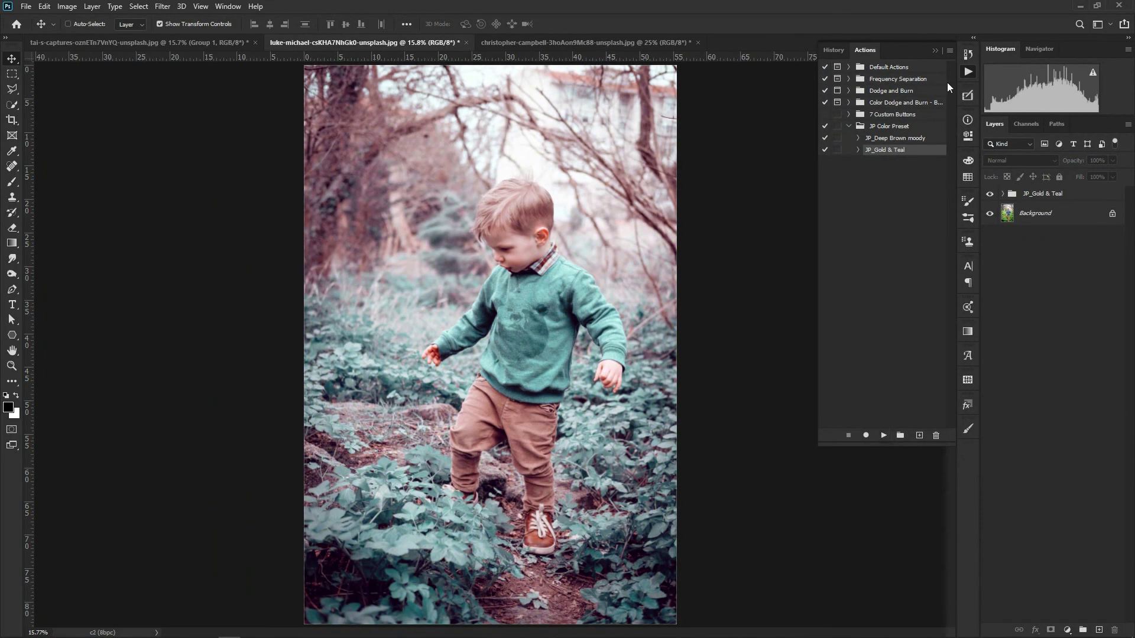
left_click(933, 53)
left_click(989, 194)
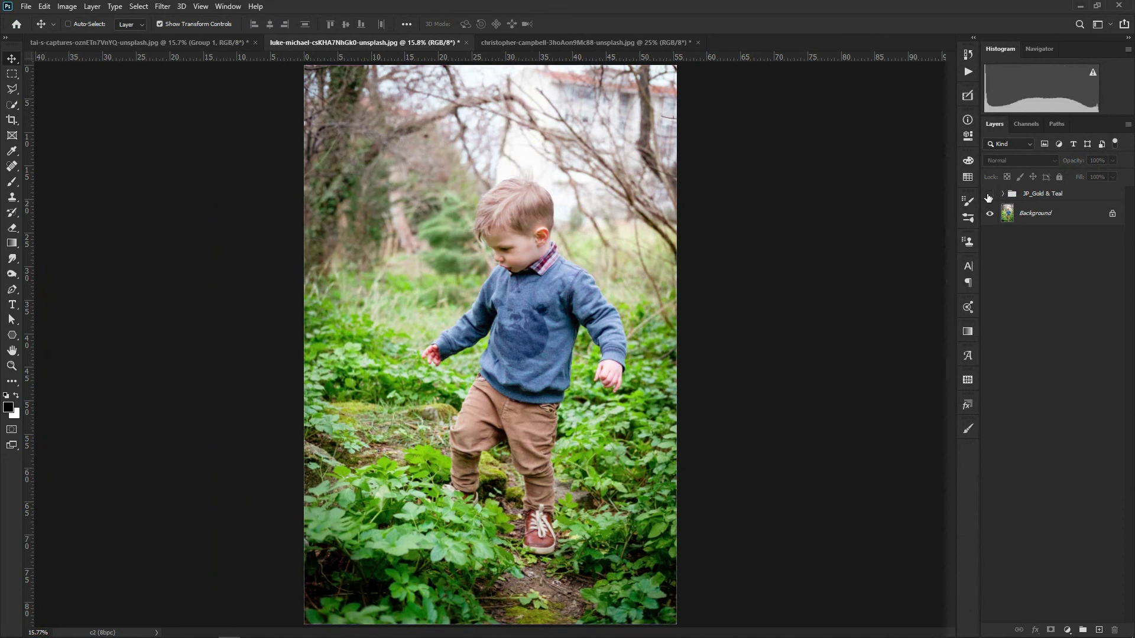
left_click(990, 194)
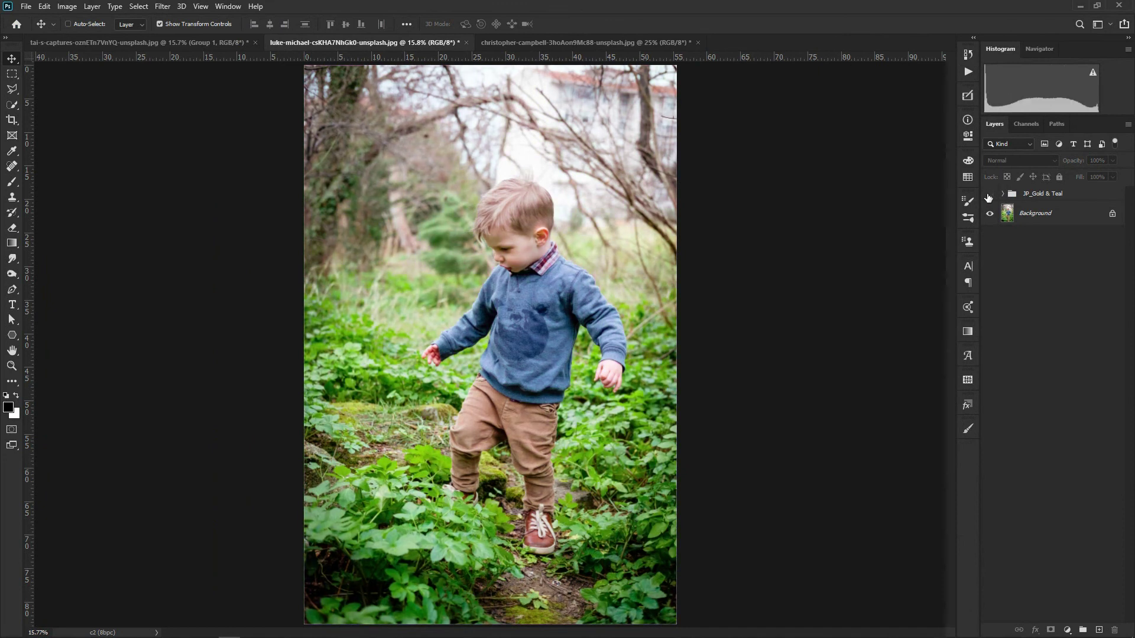
- Switch to the woman-before-leaves photo and play JP_Gold & Teal on it
left_click(535, 44)
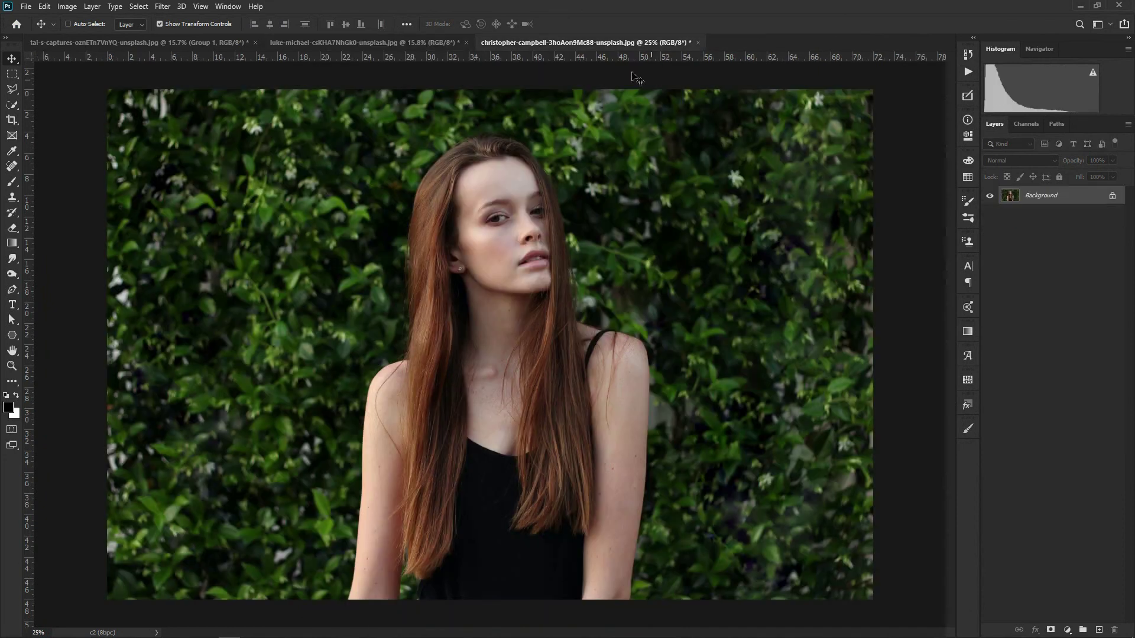
left_click(967, 70)
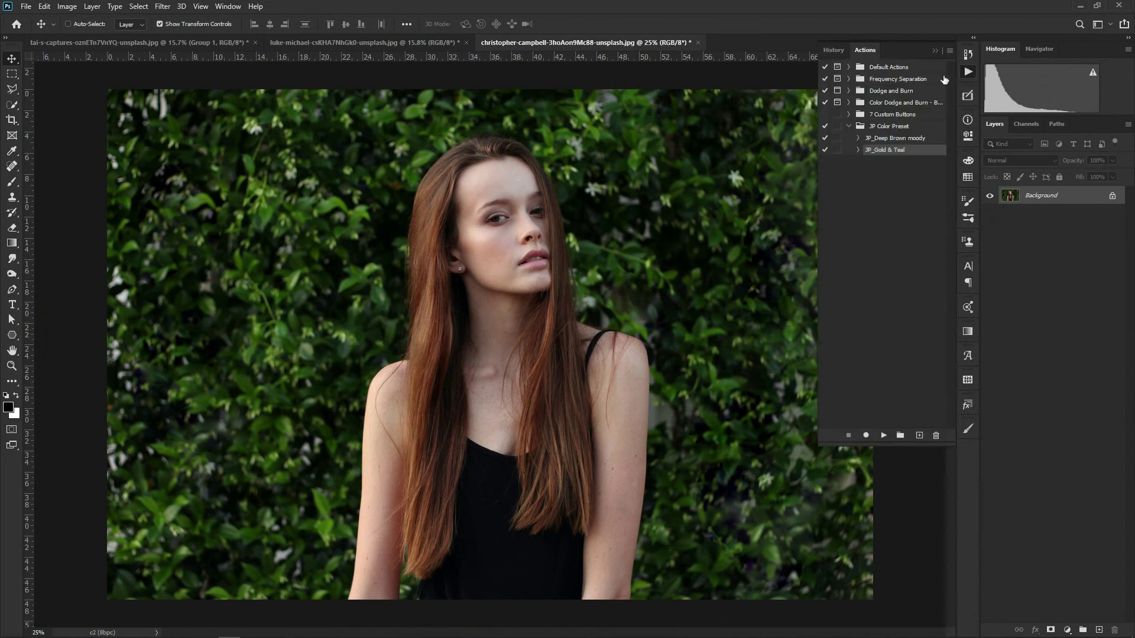
left_click(884, 436)
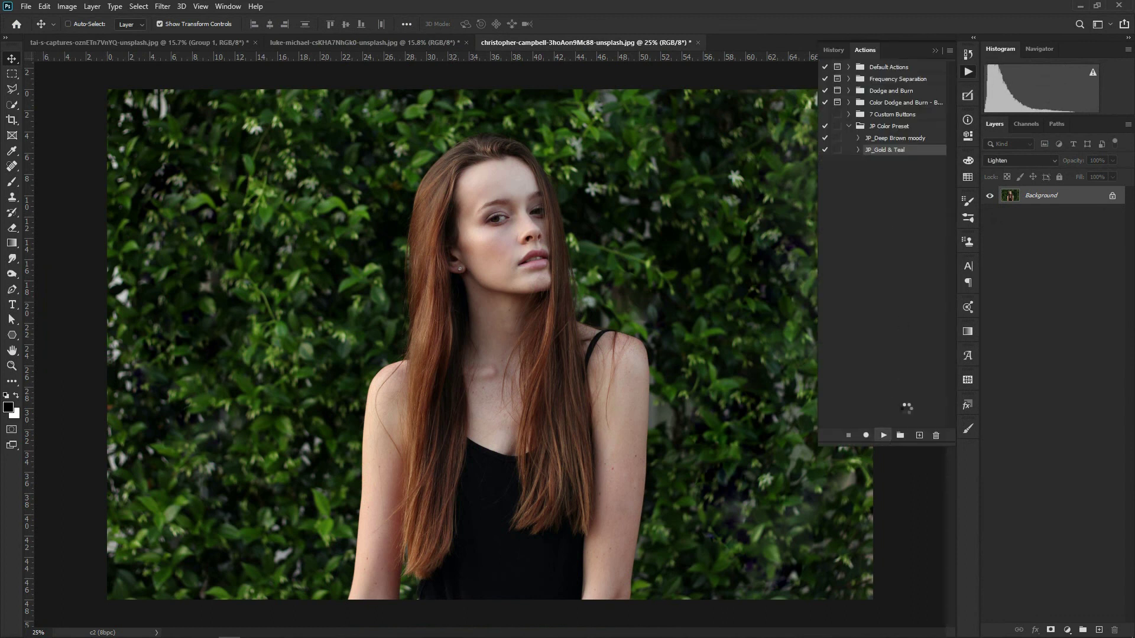
left_click(938, 51)
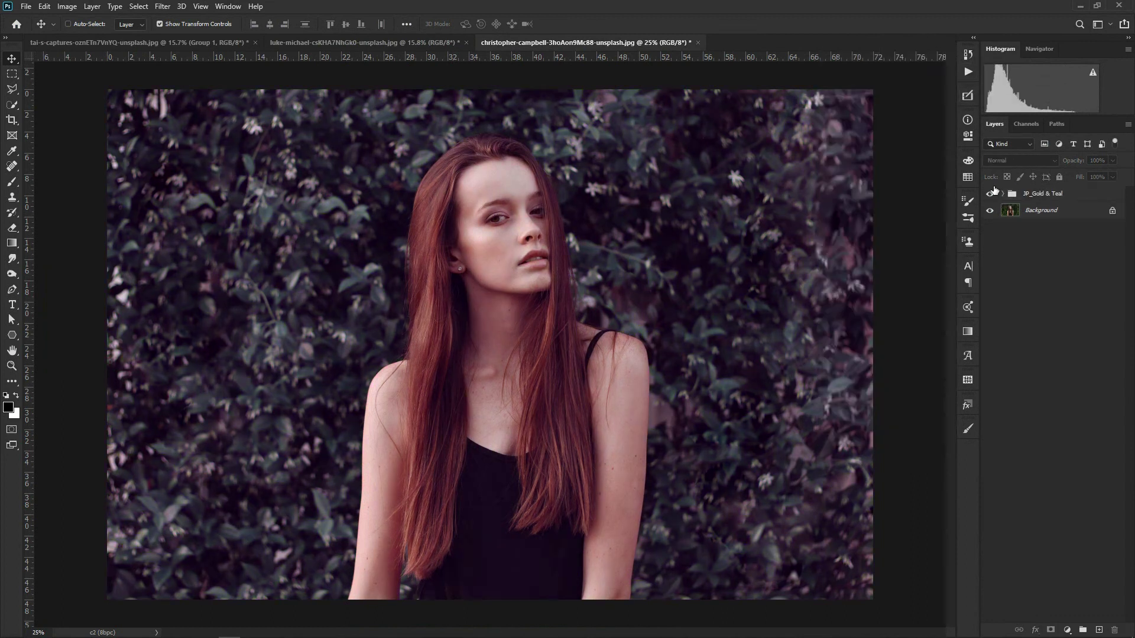